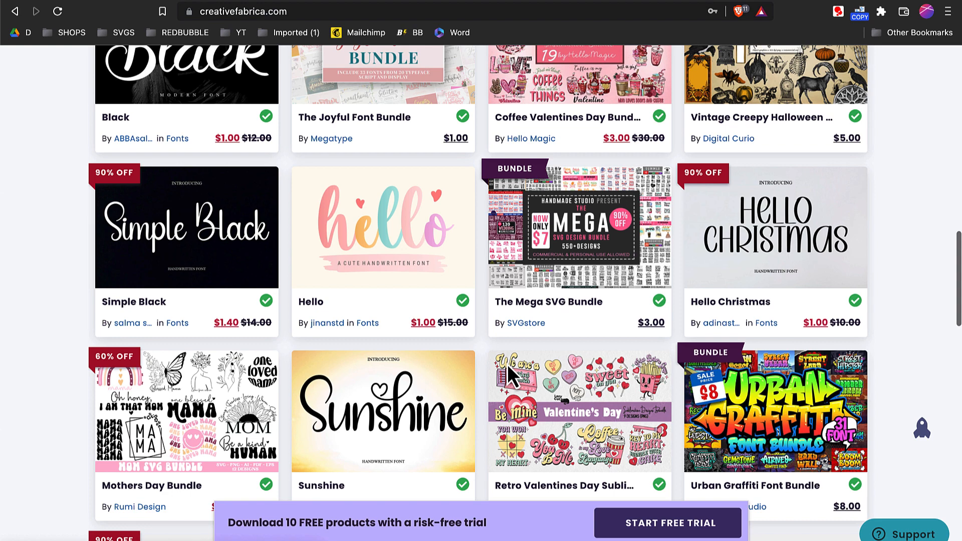
Step: Browse the Creative Fabrica product listings for fonts, floral clipart and design bundles
scroll(507, 365, "down", 4)
scroll(507, 367, "down", 1)
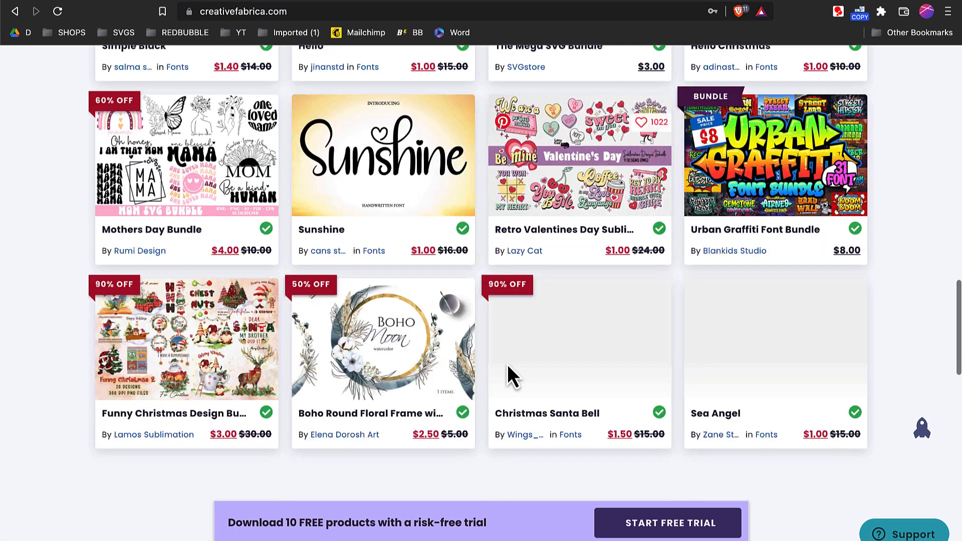
scroll(507, 367, "down", 3)
scroll(507, 366, "down", 1)
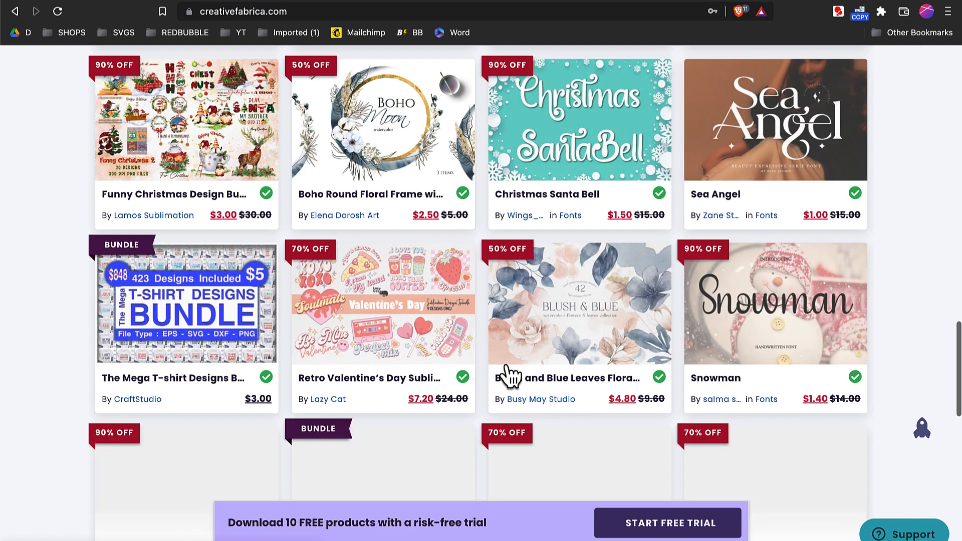
scroll(509, 376, "up", 2)
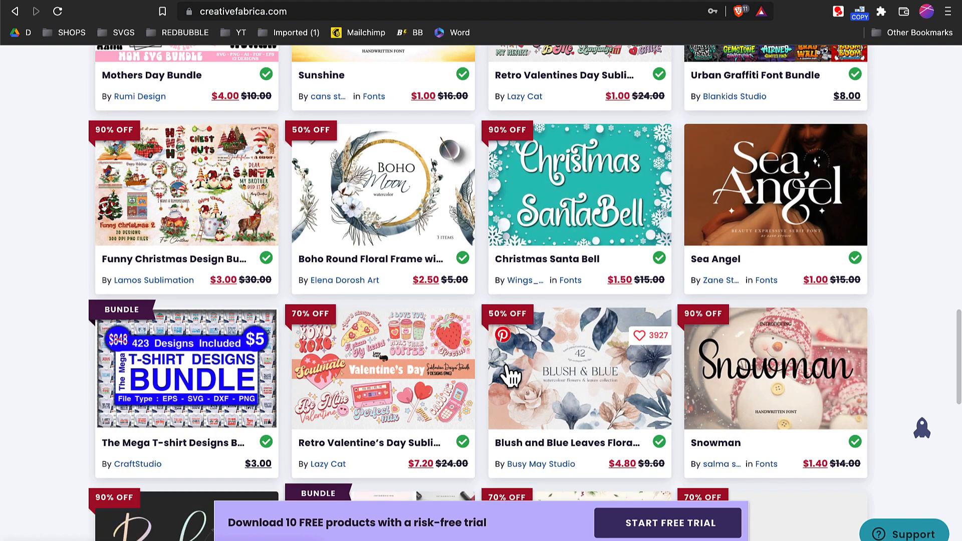
scroll(509, 375, "down", 2)
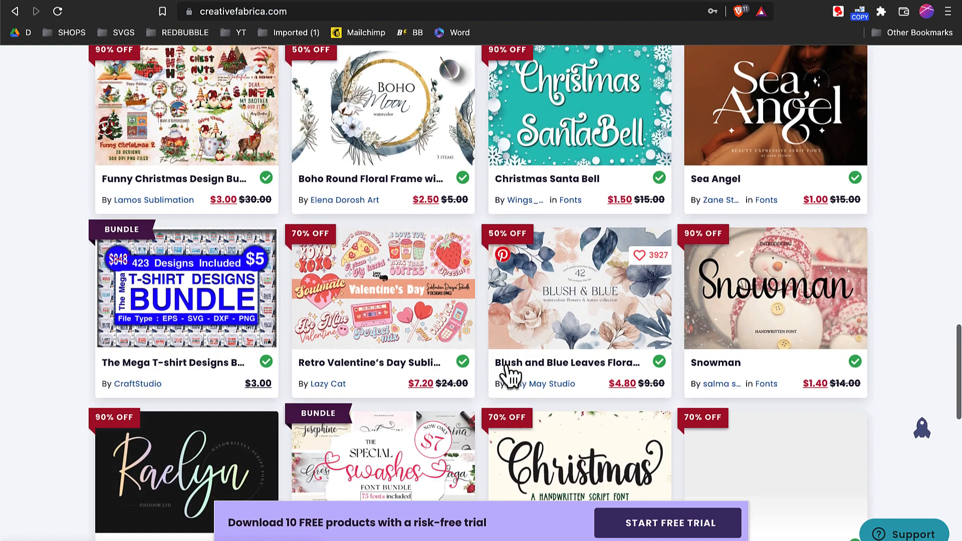
scroll(509, 376, "down", 3)
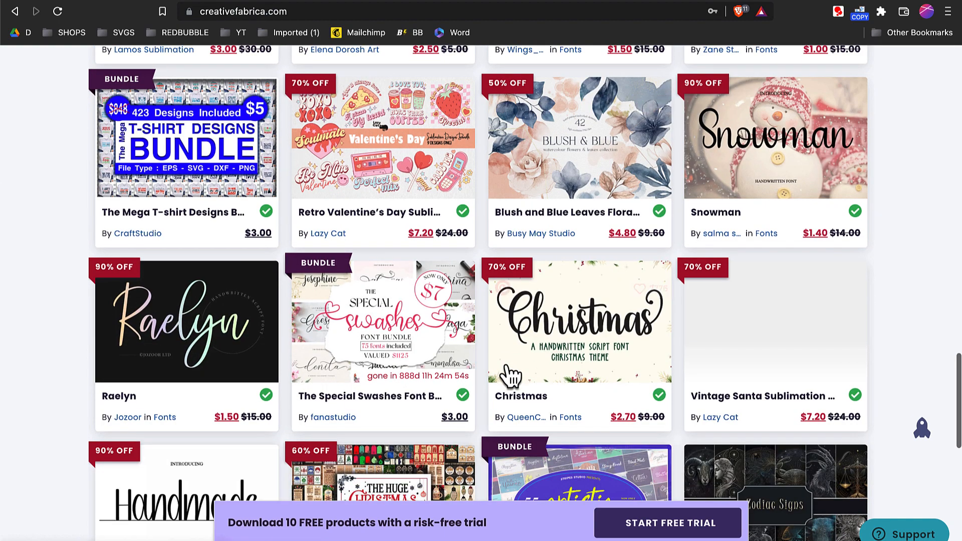
scroll(509, 375, "down", 5)
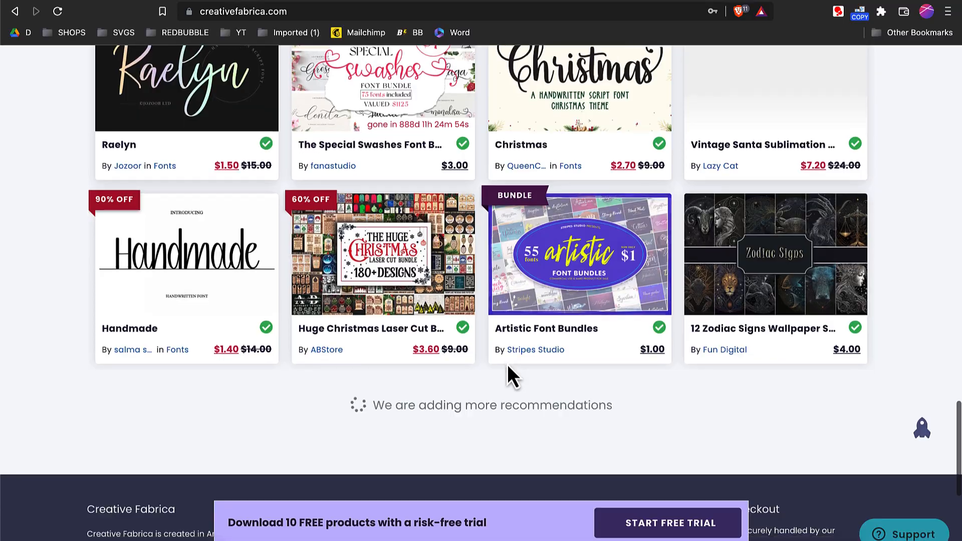
scroll(508, 375, "up", 1)
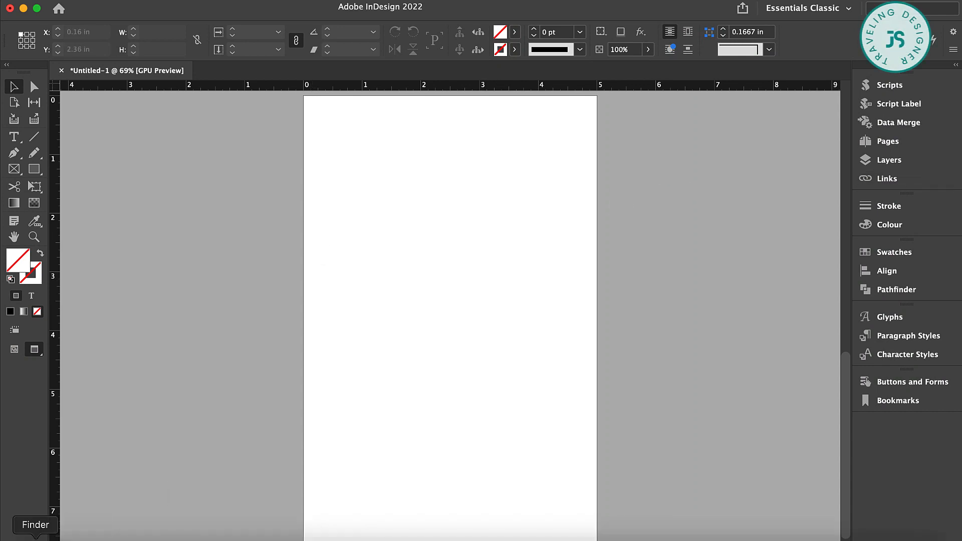
Step: Place Blue_Flowers_02.png from the Blue_Flowers_Clipart folder into the open InDesign document
left_click(35, 537)
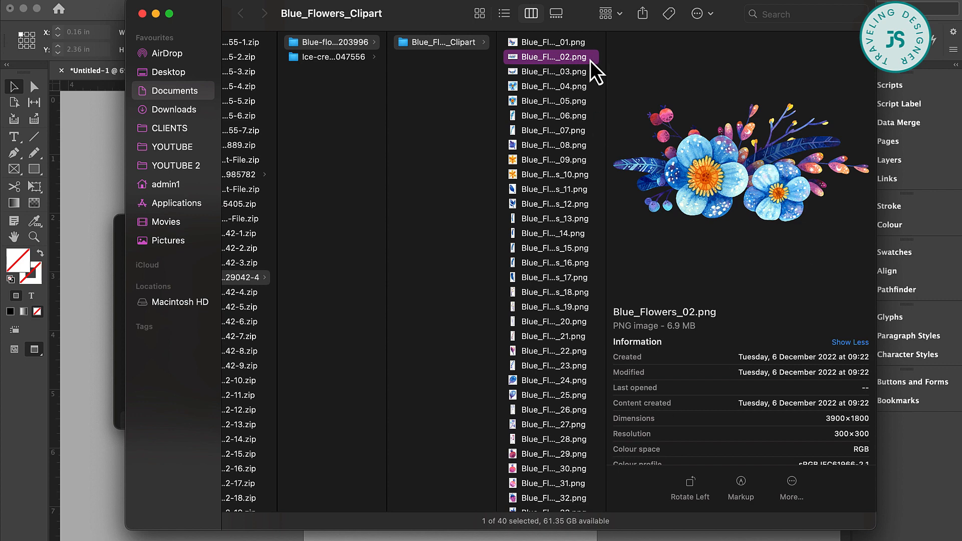
left_click_drag(554, 58, 148, 155)
key("super+Tab")
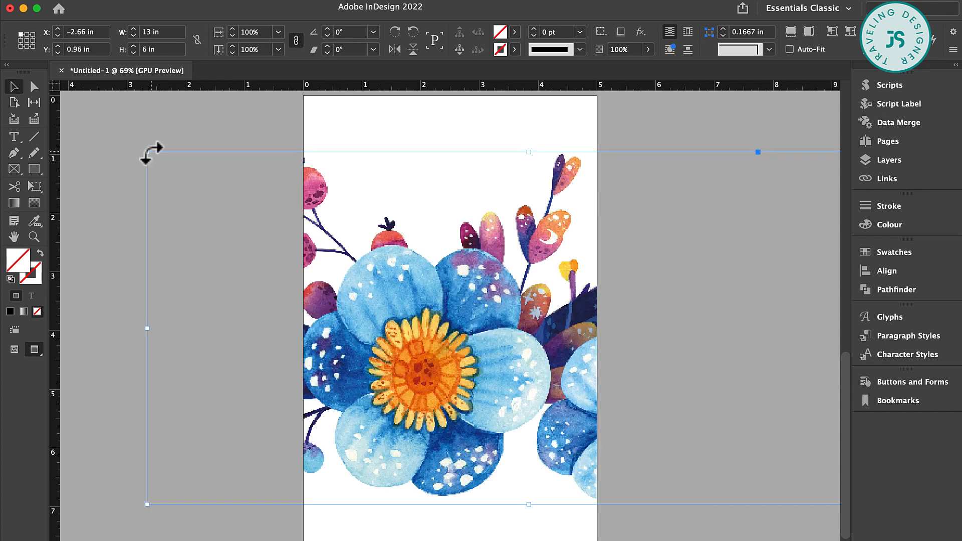
Step: Scale the flower image down to about 7.65 by 3.53 in and rotate it -90° along the page's left edge
left_click_drag(146, 152, 280, 238)
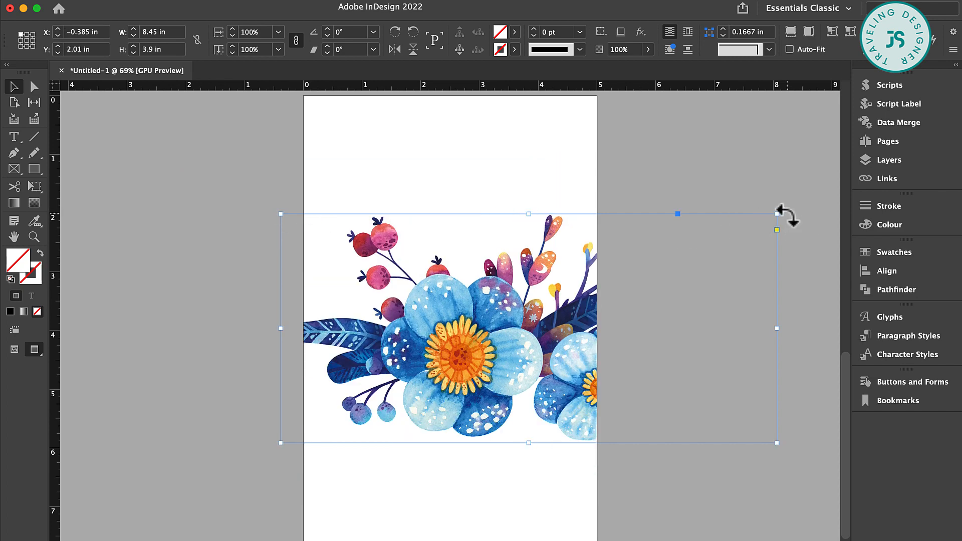
left_click_drag(781, 212, 430, 223)
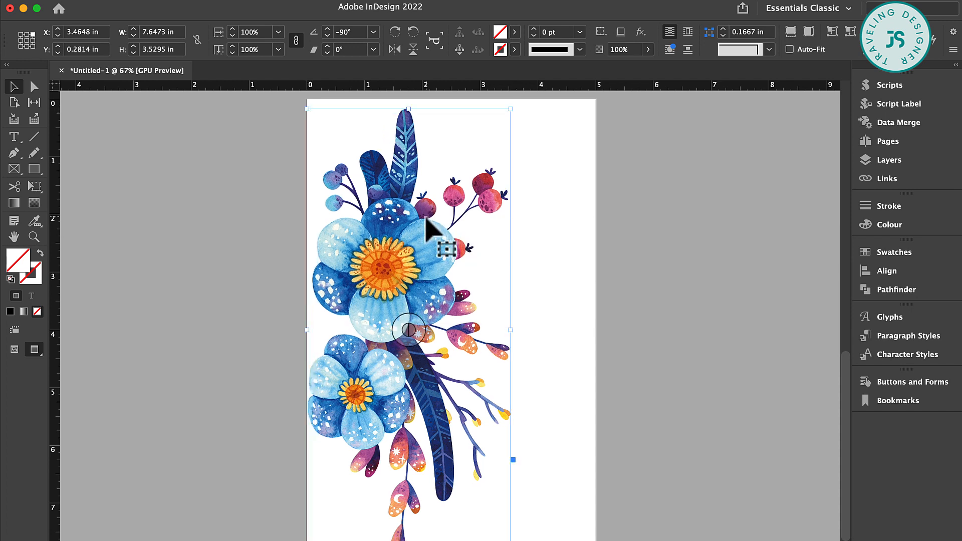
left_click(617, 265)
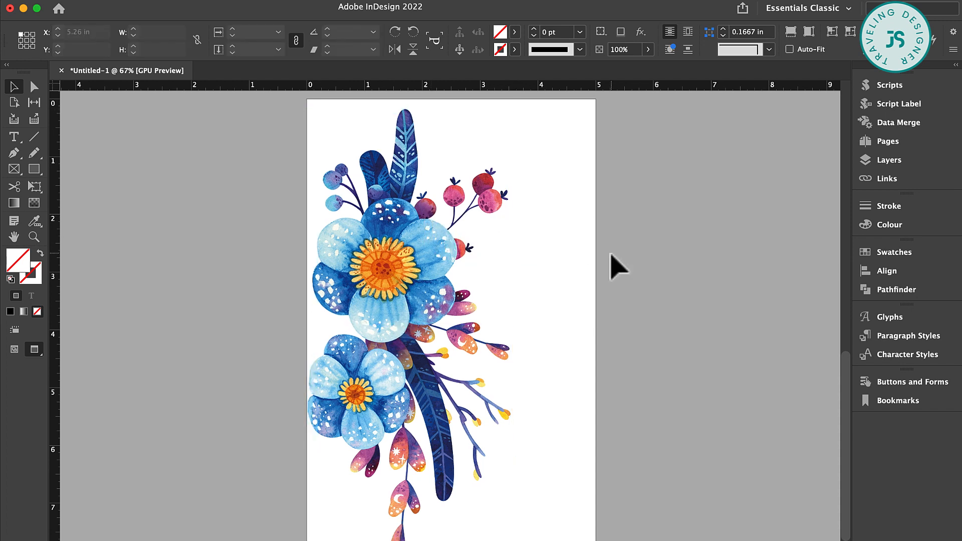
Step: Extract a colour theme from the flower image with the Color Theme tool and add it to the document's swatches
left_click(38, 224)
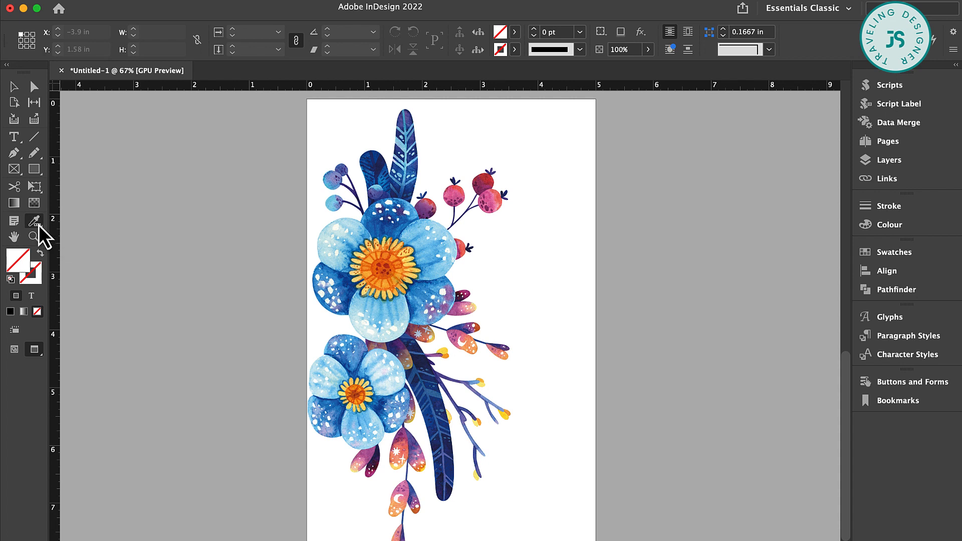
left_click(387, 205, "alt")
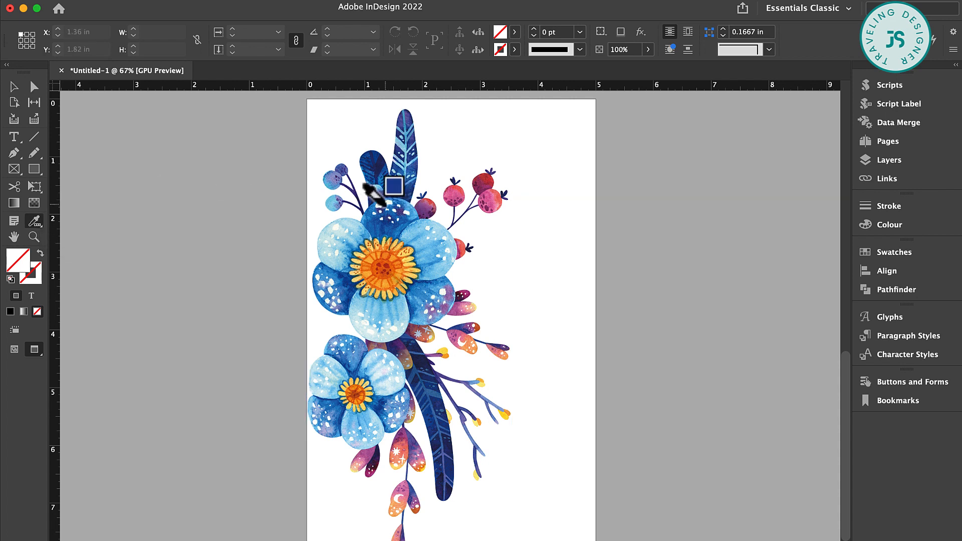
left_click(344, 301)
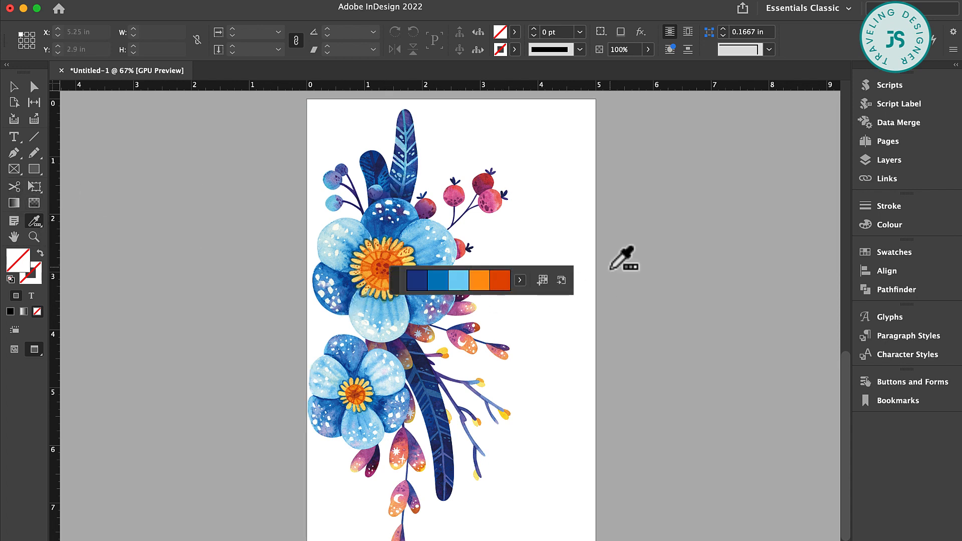
left_click_drag(397, 285, 481, 276)
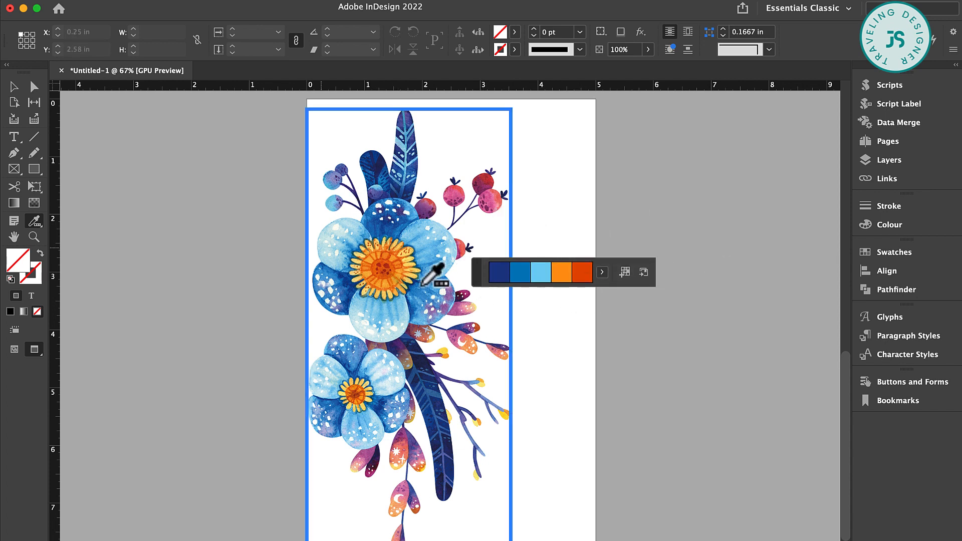
left_click(624, 273)
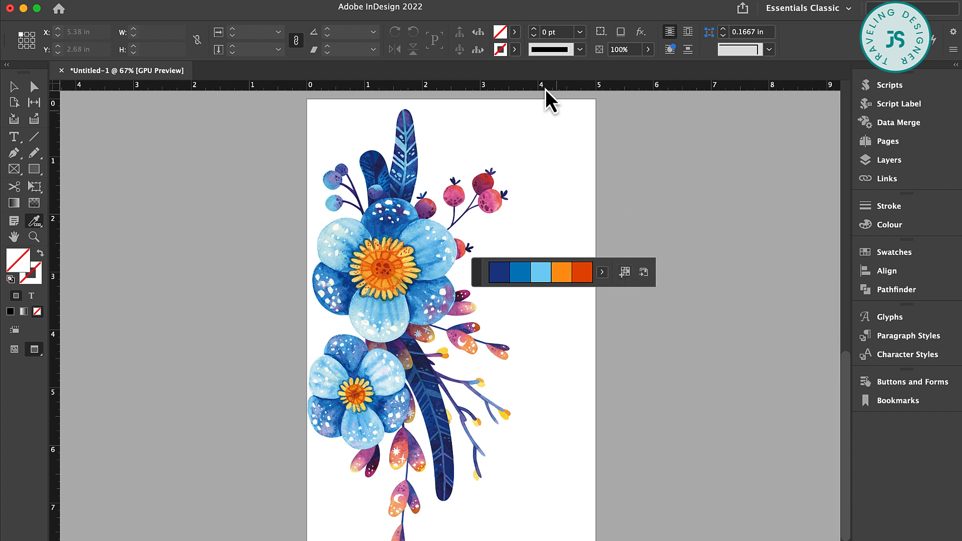
Step: Examine the colours in the Colourful_Theme 2 swatch group
left_click(515, 31)
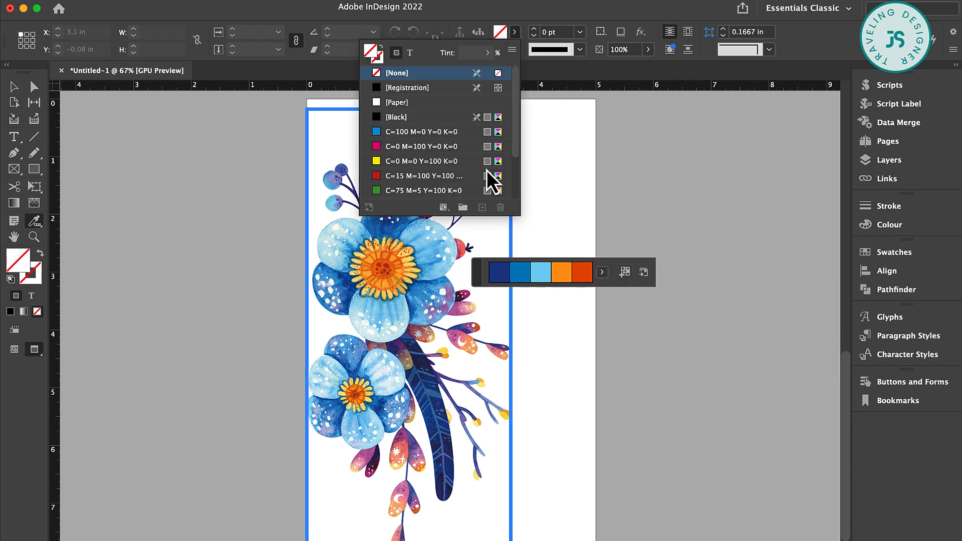
scroll(459, 163, "down", 3)
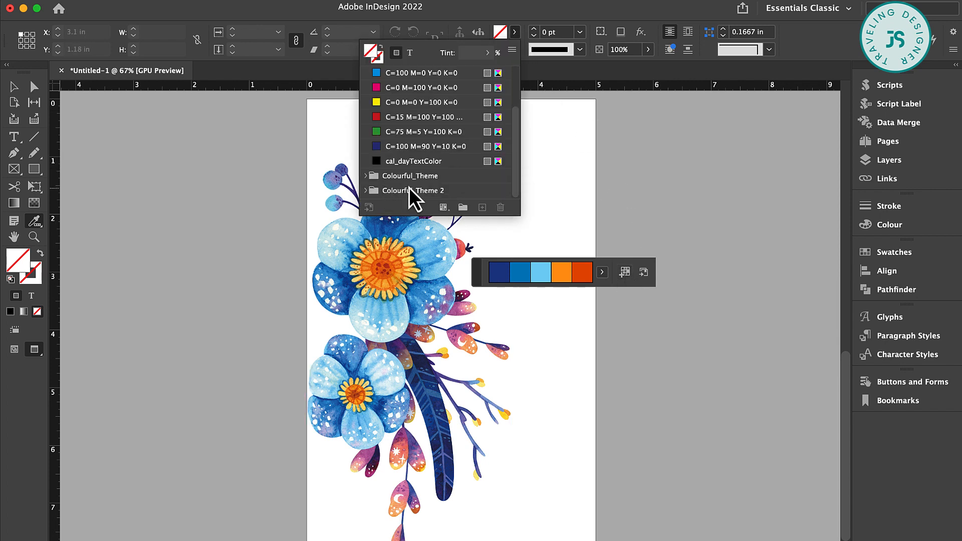
left_click(366, 190)
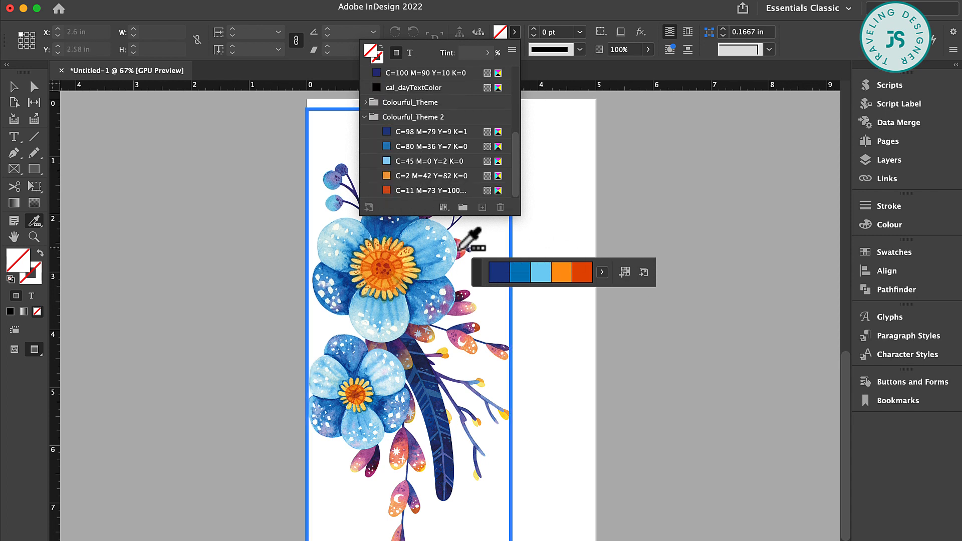
left_click(20, 87)
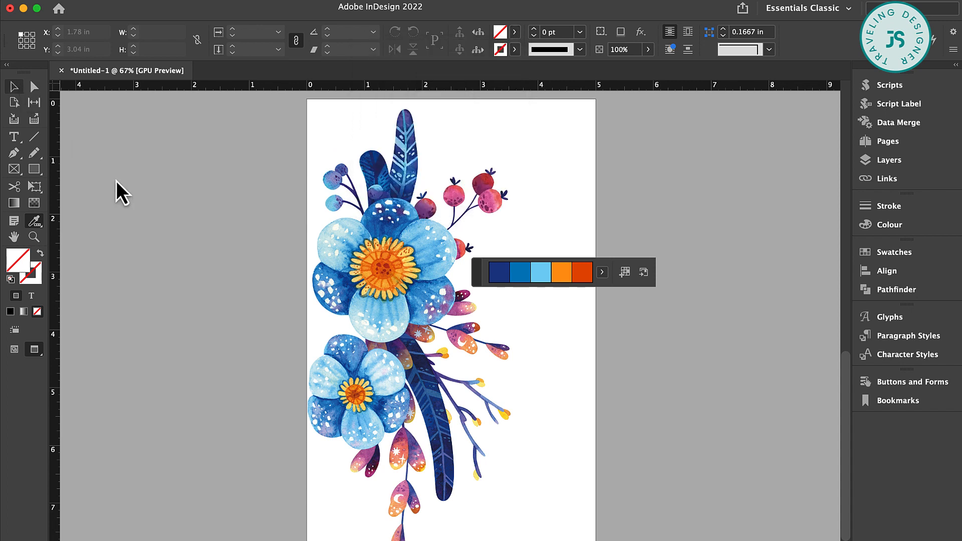
Step: Move the colour theme palette off the page, and draw a [Paper]-filled rectangle about 5.96 by 2.08 in across the flowers
left_click_drag(477, 272, 777, 488)
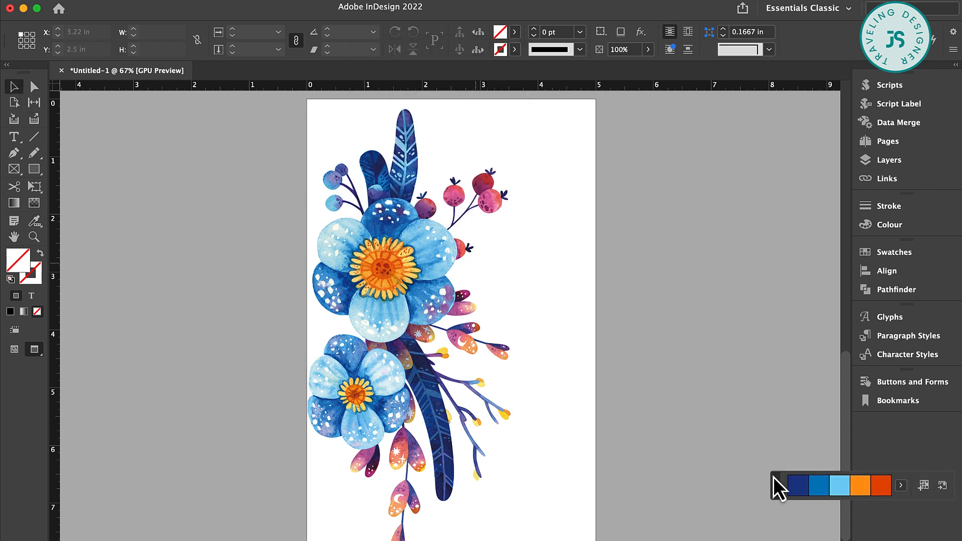
left_click(38, 170)
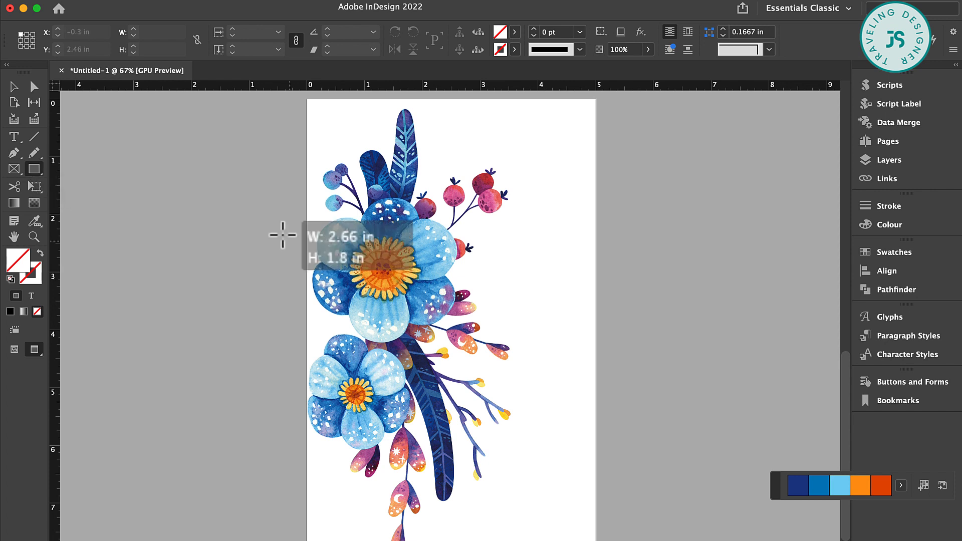
left_click_drag(266, 246, 612, 369)
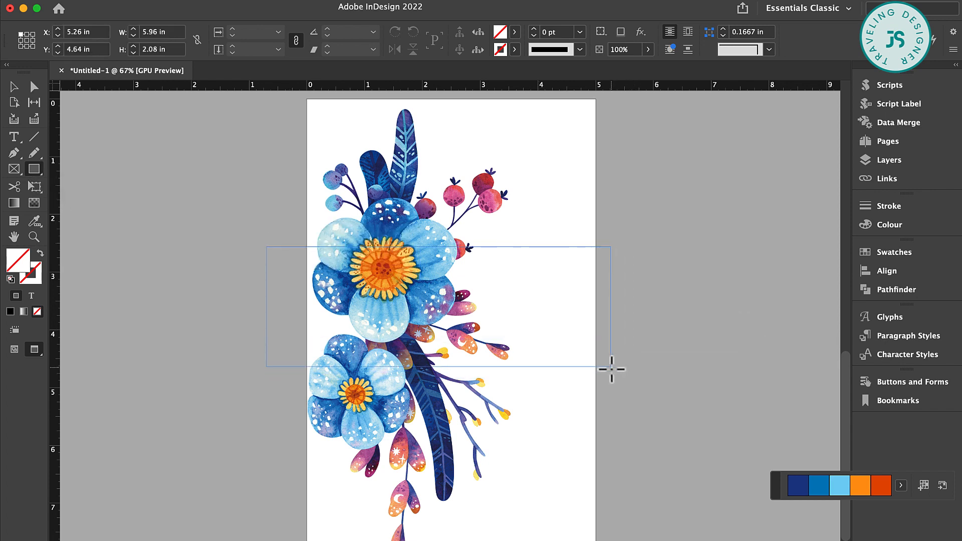
left_click(516, 34)
left_click(396, 104)
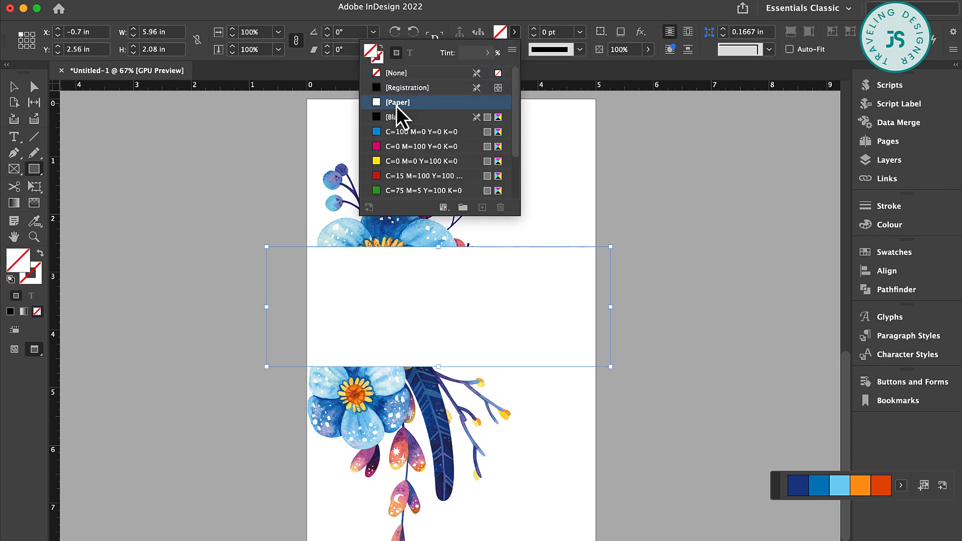
Step: Give the white rectangle a dark blue stroke using C=98 M=79 Y=9 K=1 from Colourful_Theme 2
left_click(517, 52)
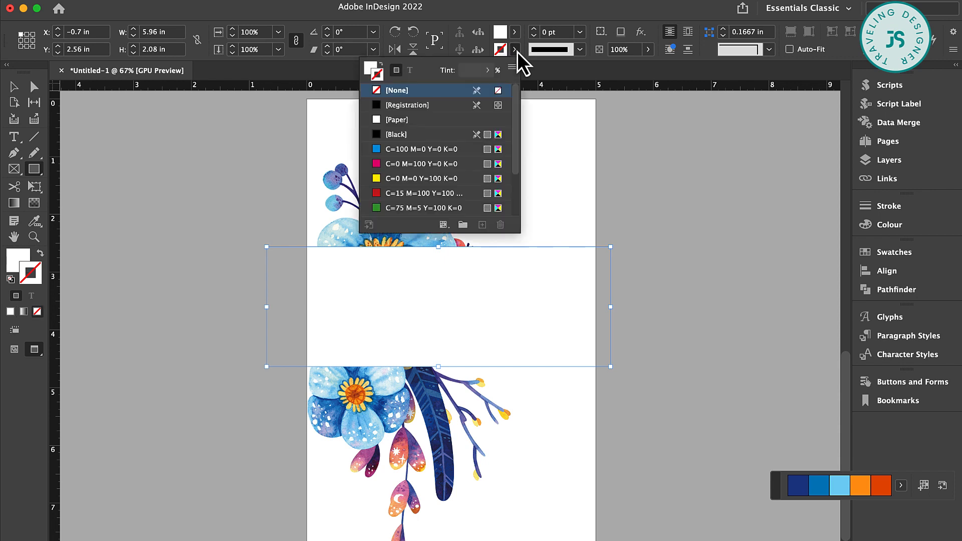
scroll(443, 176, "down", 3)
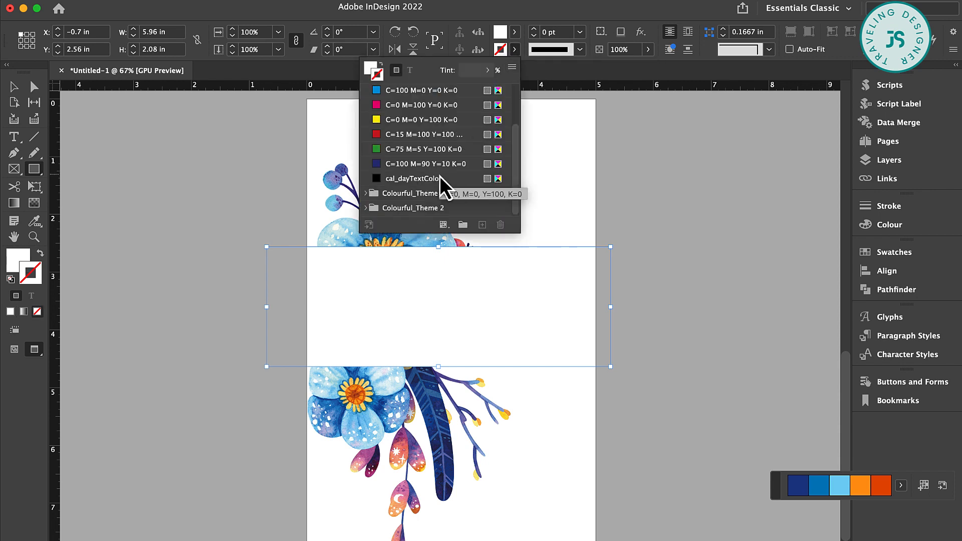
left_click(366, 208)
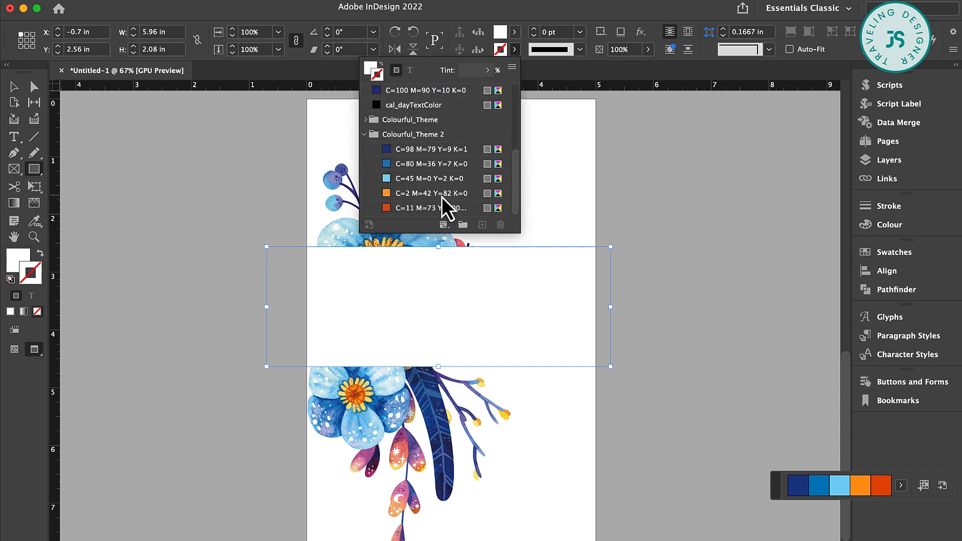
left_click(398, 150)
left_click(14, 93)
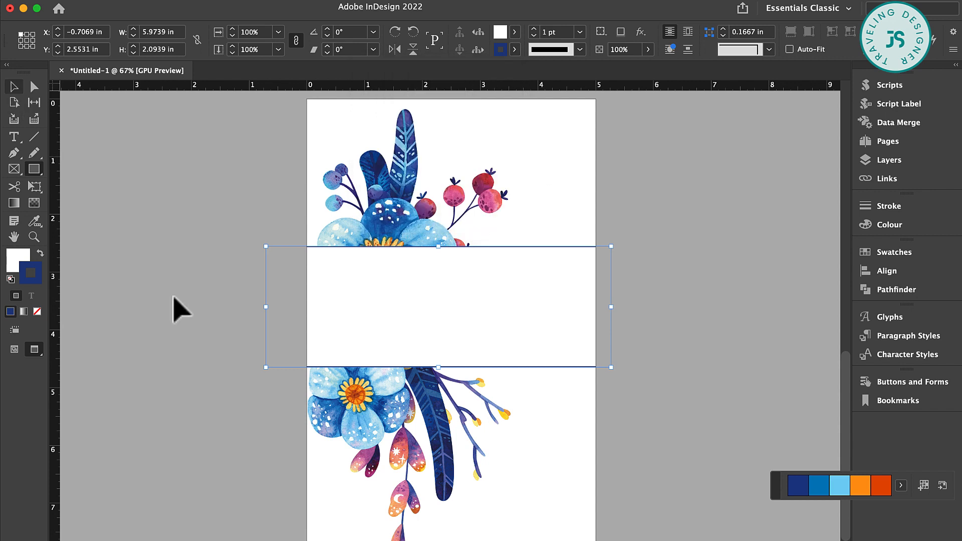
left_click(780, 301)
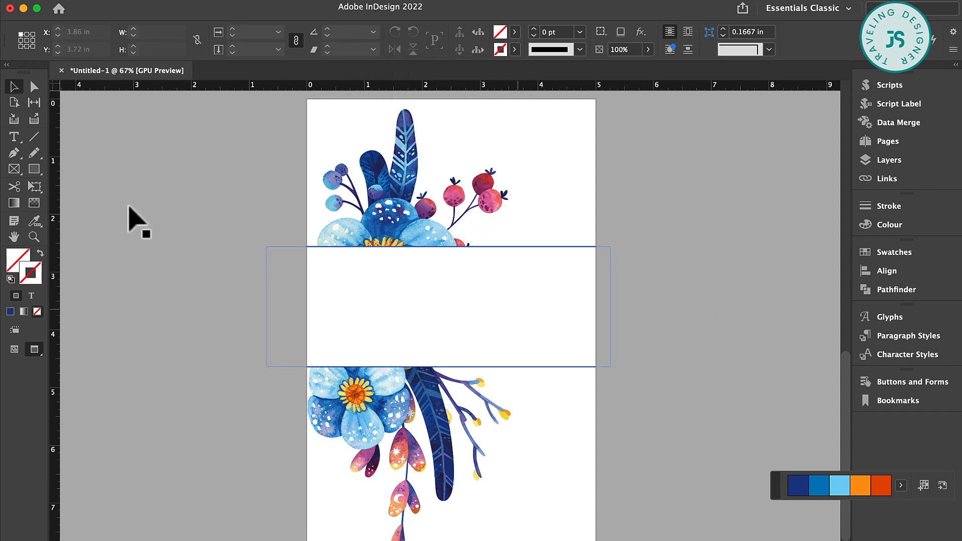
Step: Add a text frame containing "january" in the upper left of the white rectangle
left_click(14, 137)
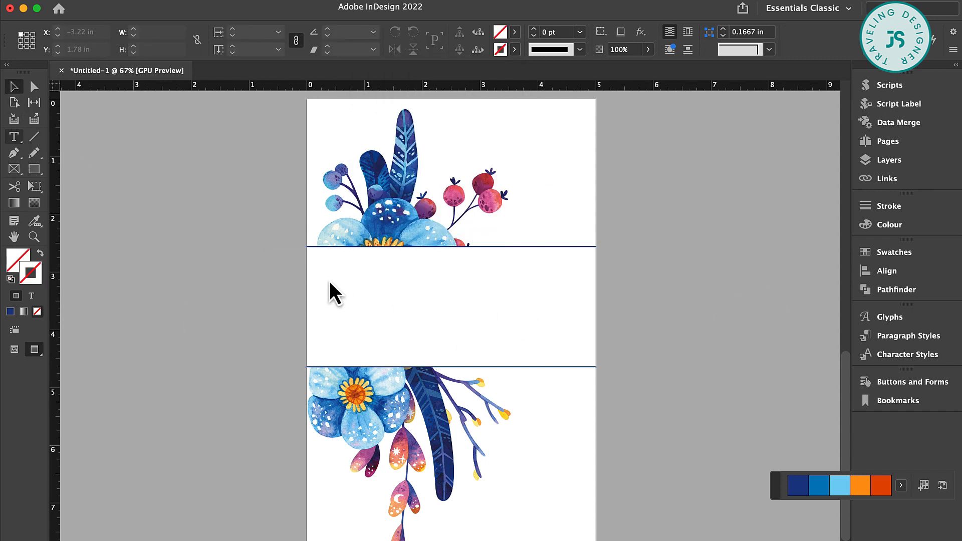
left_click_drag(329, 279, 456, 317)
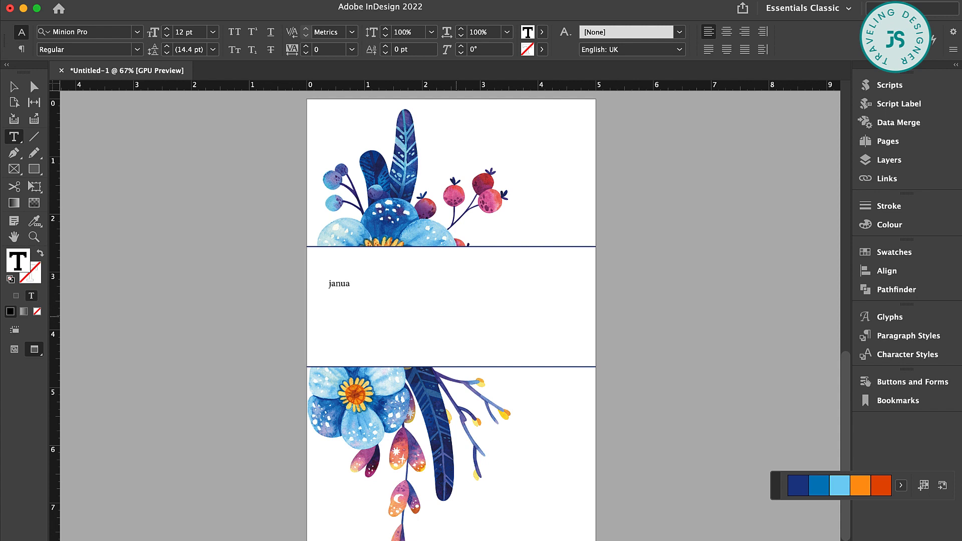
Step: Set the font of the "january" text to Autumn In Love
key("super+a")
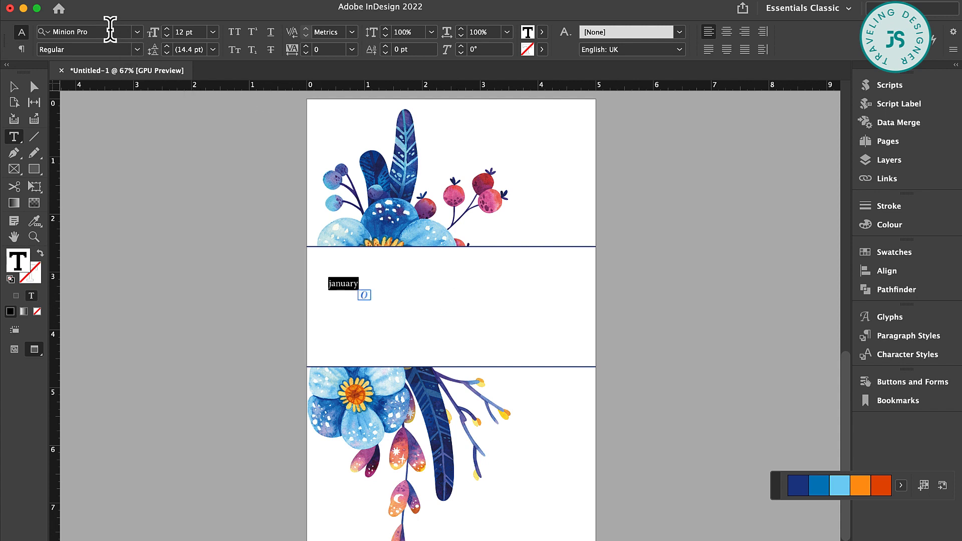
left_click(110, 33)
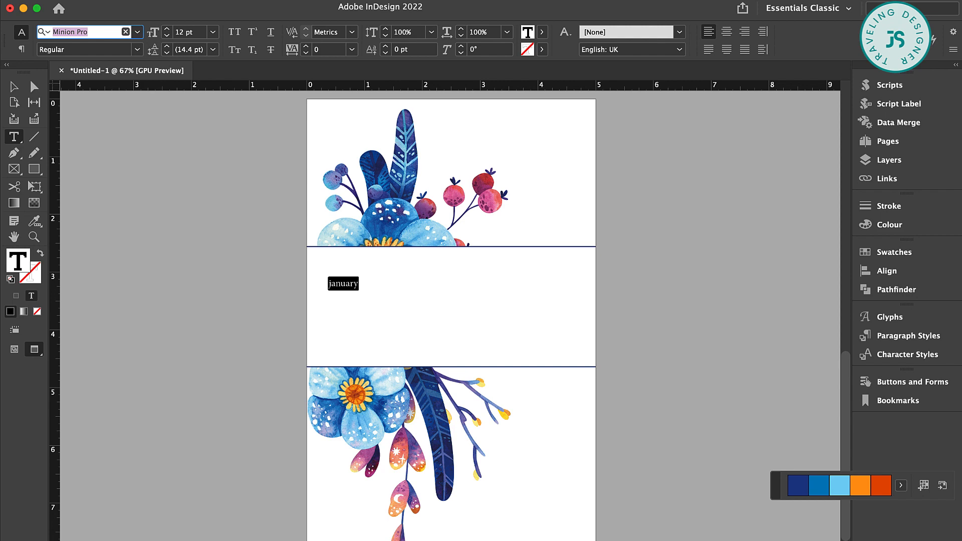
type("autumn")
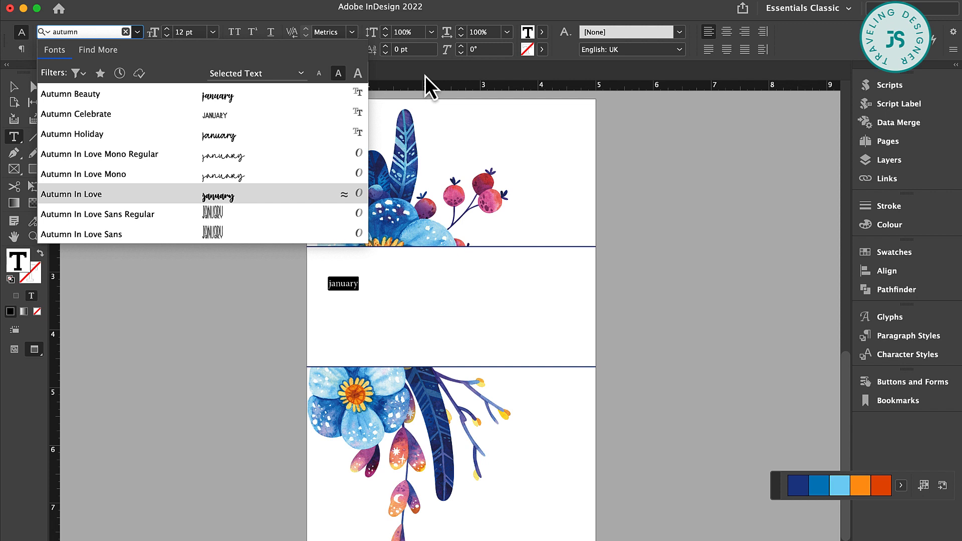
key("Return")
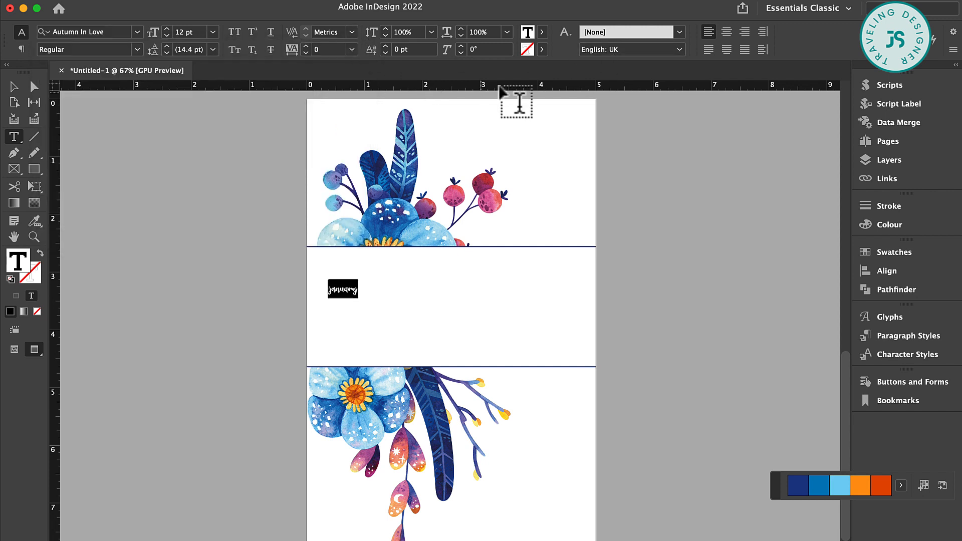
Step: Colour the "january" text dark blue using C=98 M=79 Y=9 K=1 from Colourful_Theme 2
left_click(539, 32)
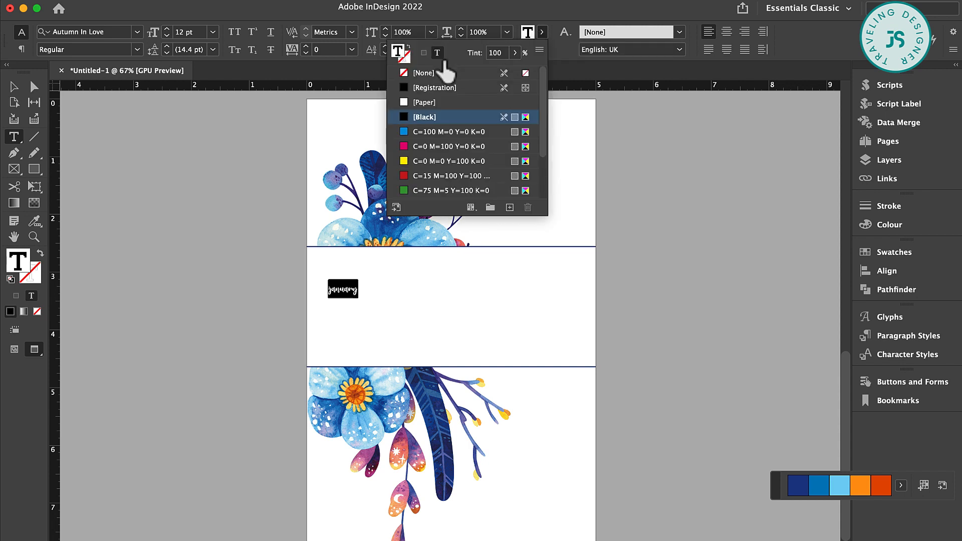
scroll(459, 182, "down", 4)
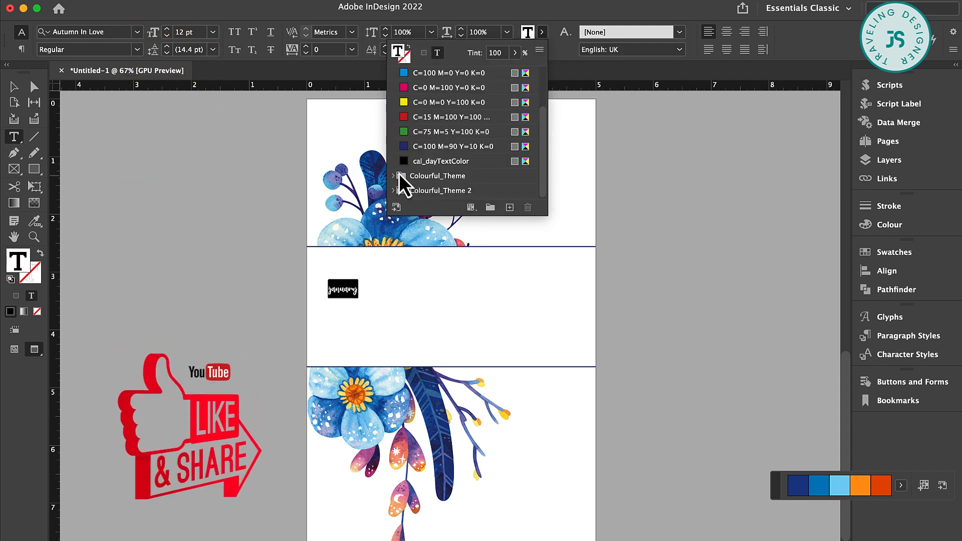
left_click(393, 191)
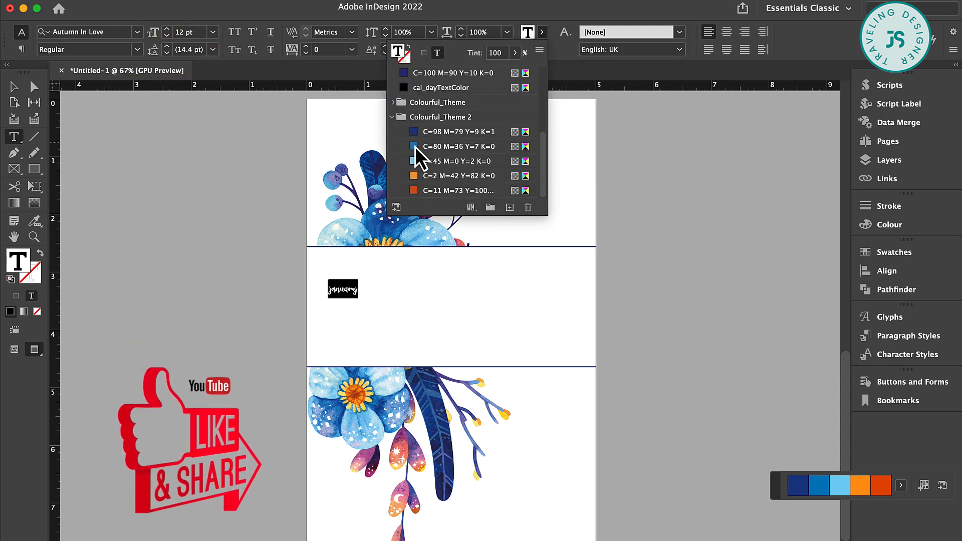
left_click(425, 133)
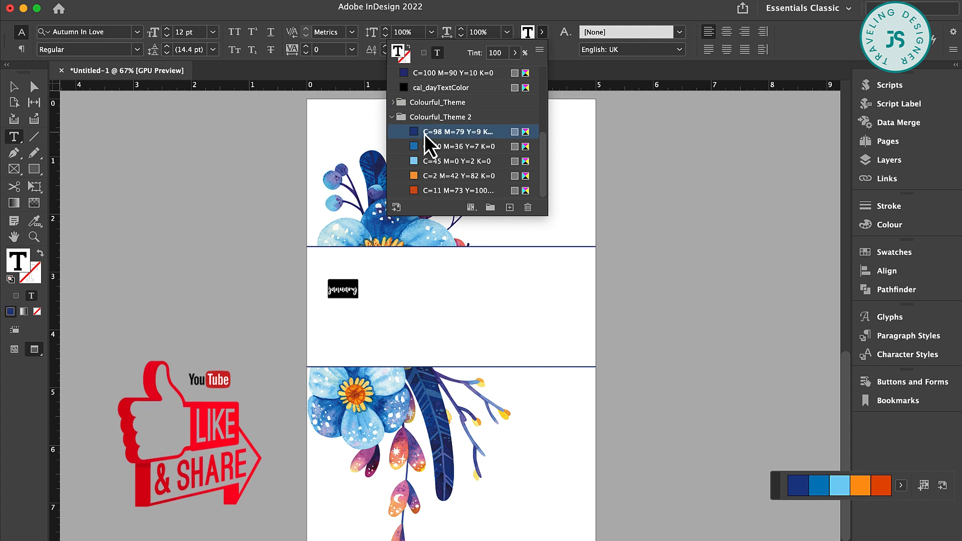
Step: Scale up the "january" text with its frame and place it in the left half of the white band, centred vertically
left_click(16, 91)
left_click(393, 315)
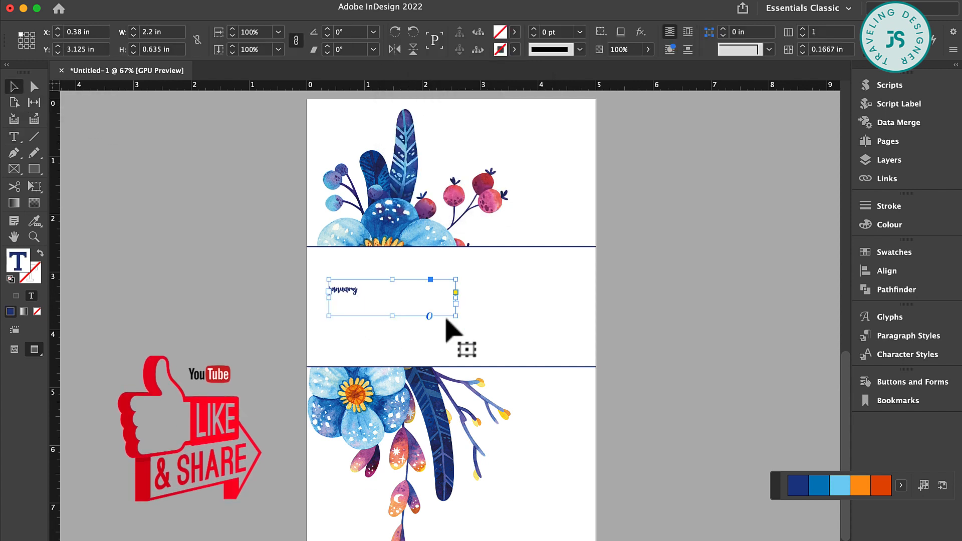
left_click_drag(456, 318, 399, 316)
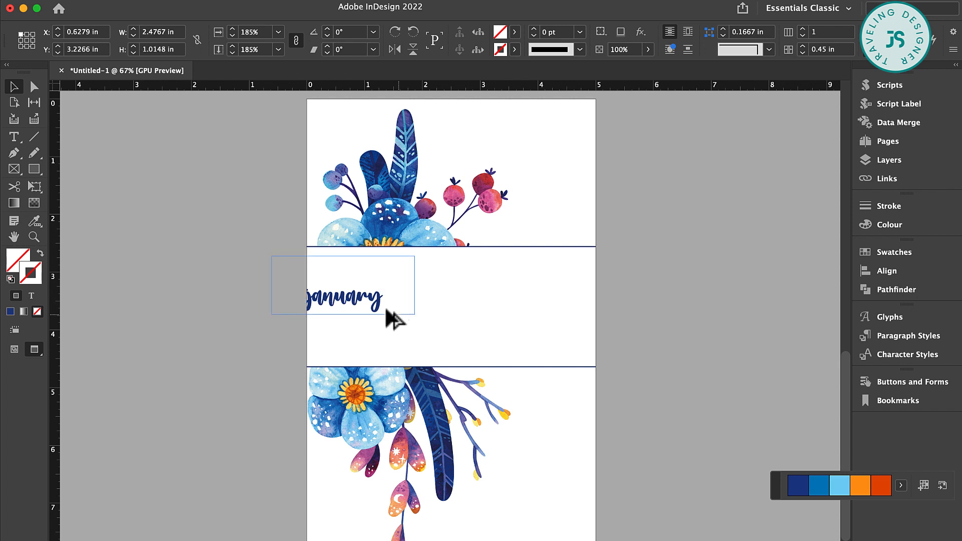
left_click(415, 321)
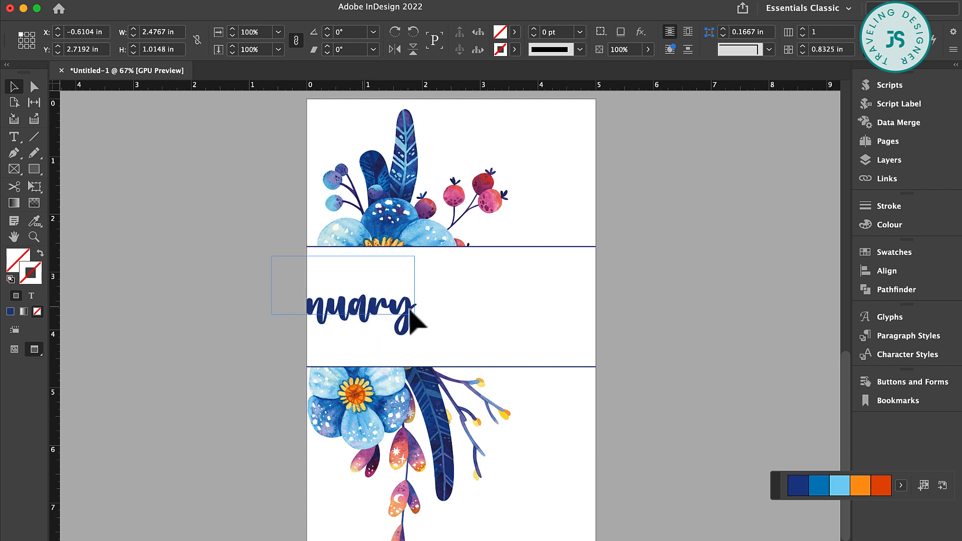
left_click_drag(436, 317, 407, 323)
left_click(408, 308)
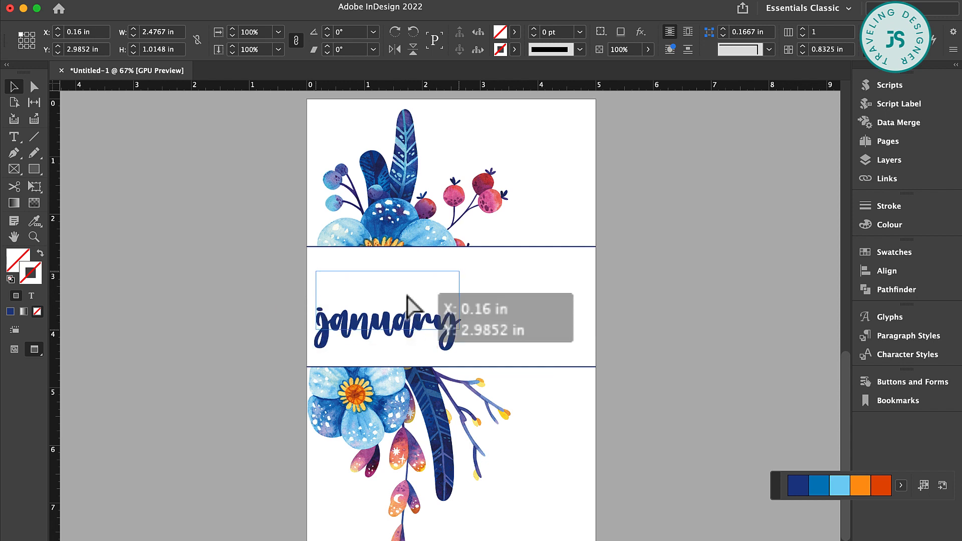
left_click(657, 340)
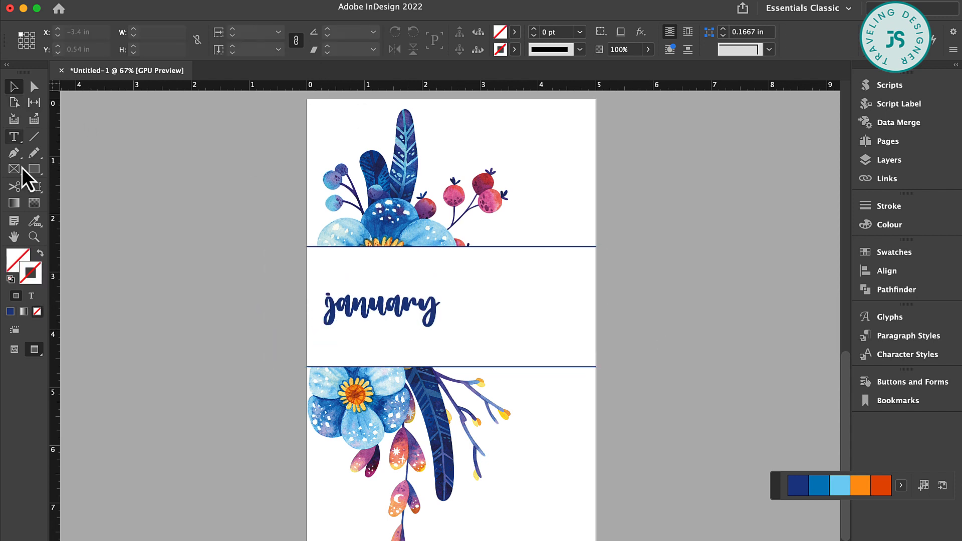
Step: Draw an empty text frame in the white band to the right of "january" and run the calendarWizard.js script
left_click(17, 139)
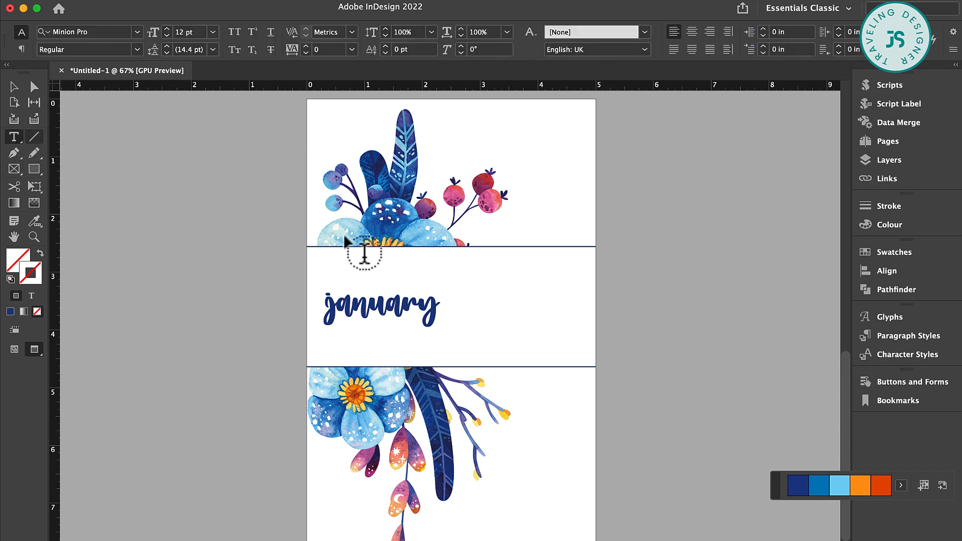
left_click_drag(451, 254, 591, 359)
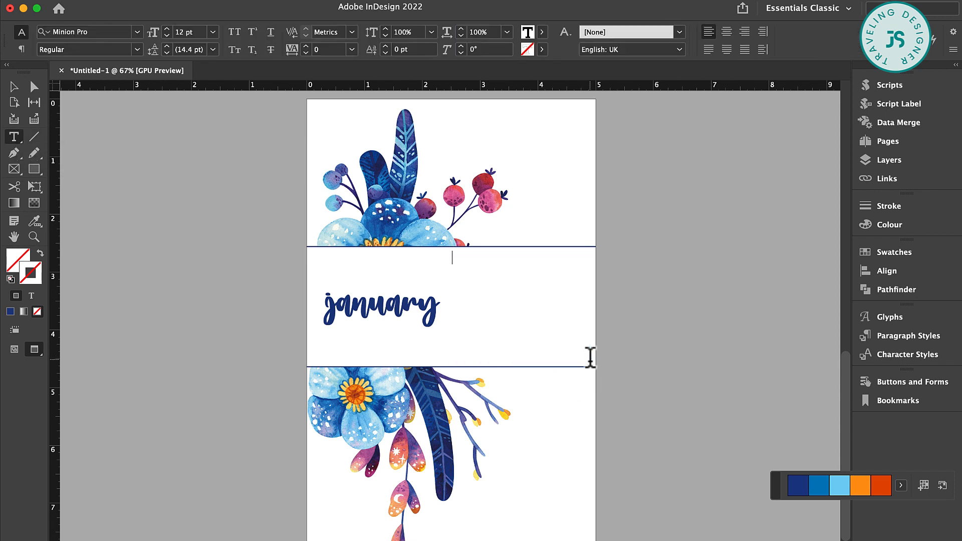
left_click(897, 86)
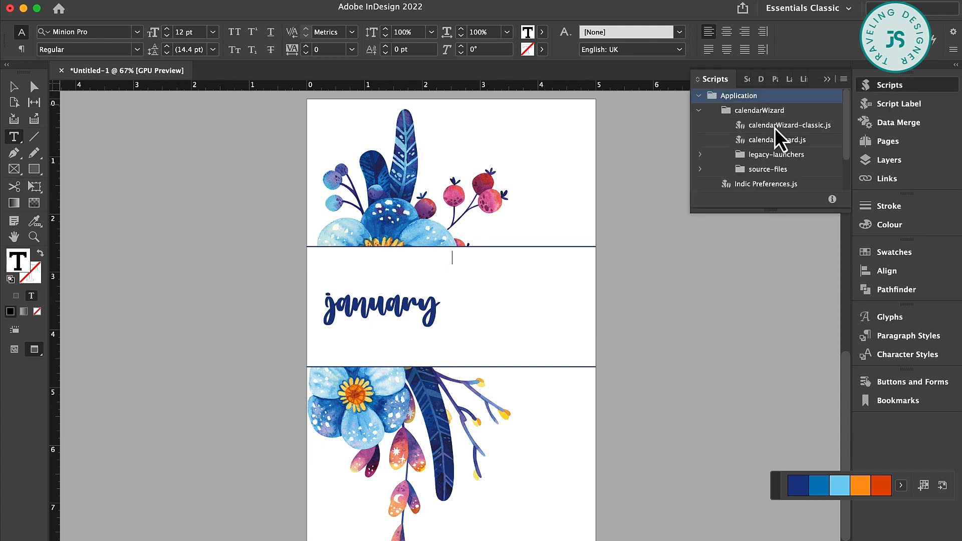
left_click(758, 143)
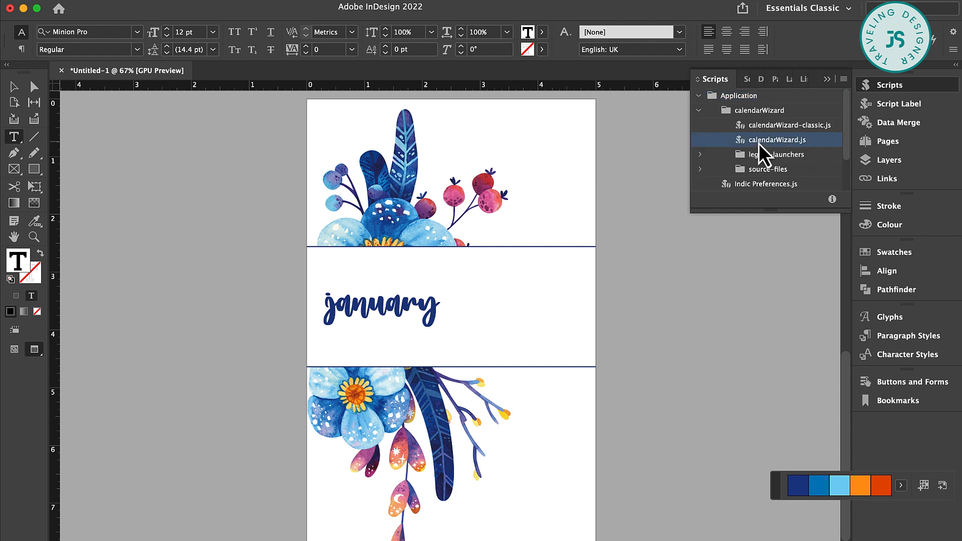
double_click(774, 143)
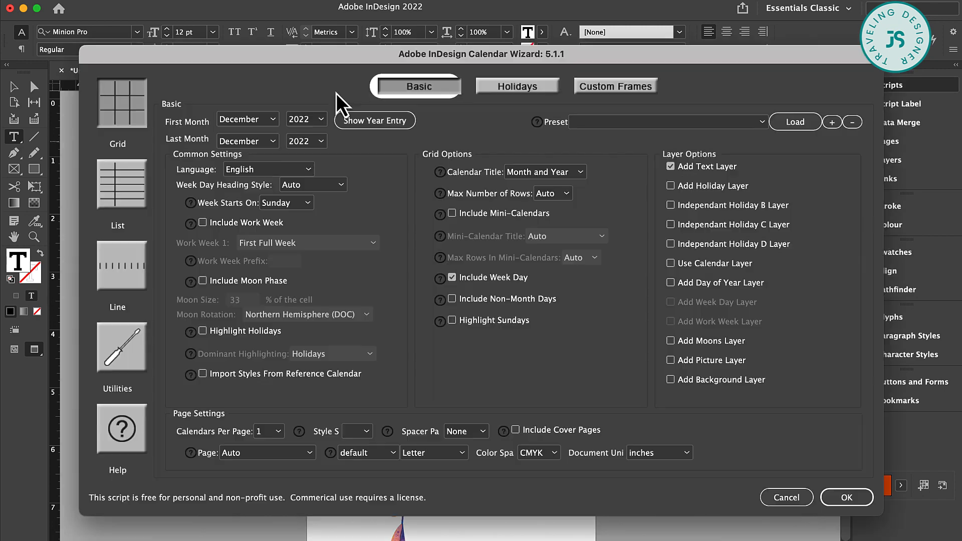
Step: Set both the first and last month of the calendar to January 2023
left_click(273, 121)
left_click(259, 133)
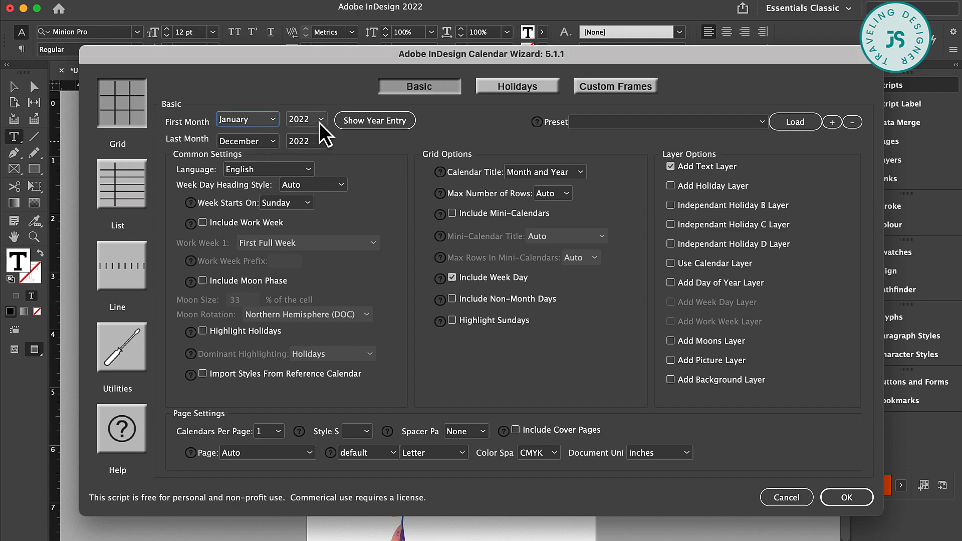
left_click(319, 120)
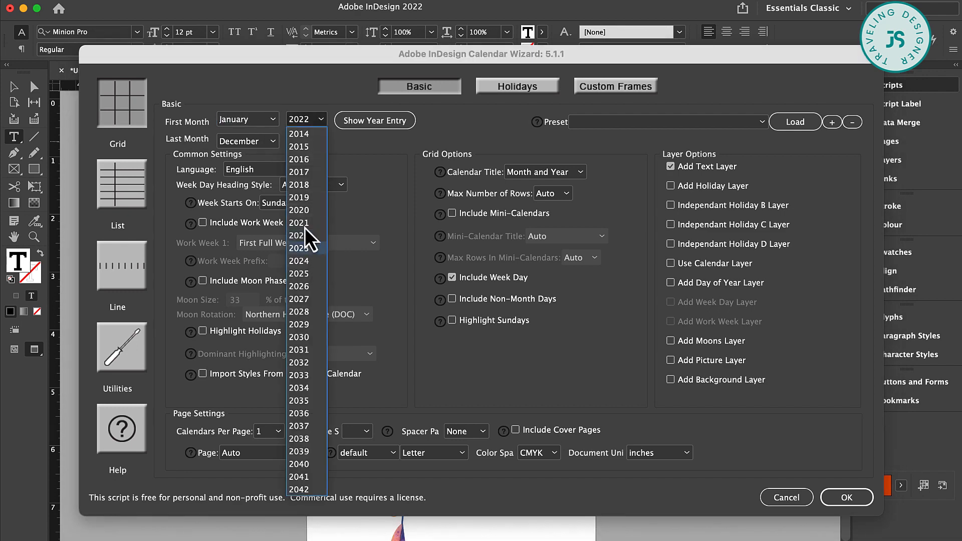
left_click(301, 248)
left_click(258, 143)
left_click(258, 158)
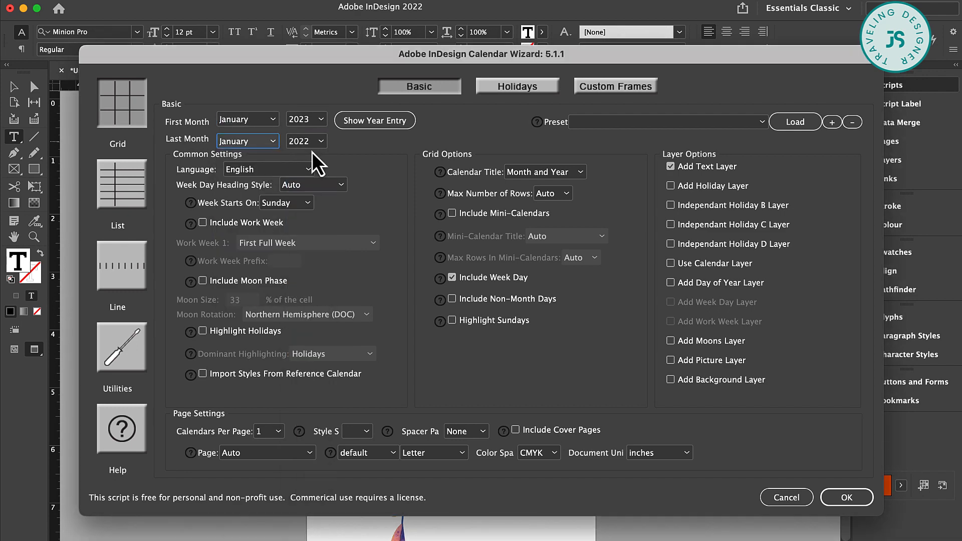
left_click(321, 141)
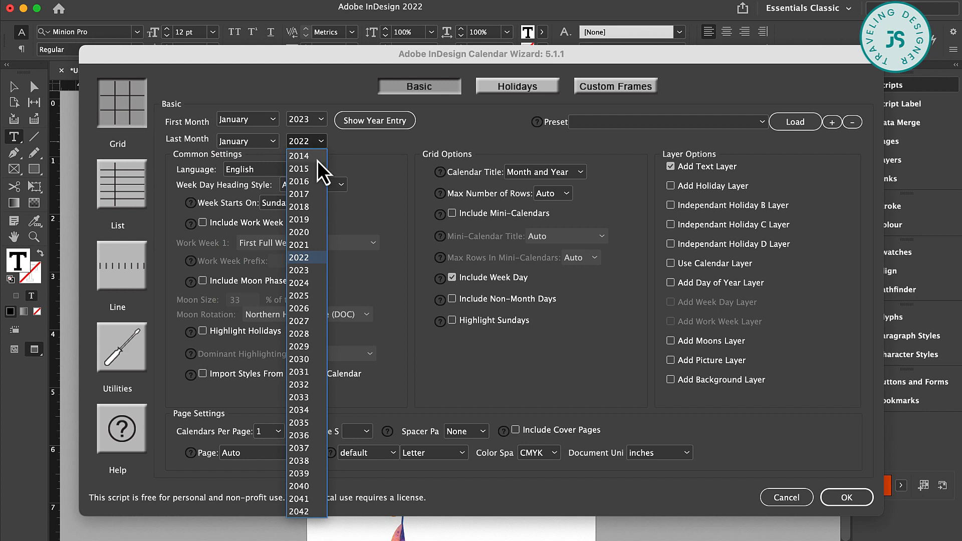
left_click(300, 270)
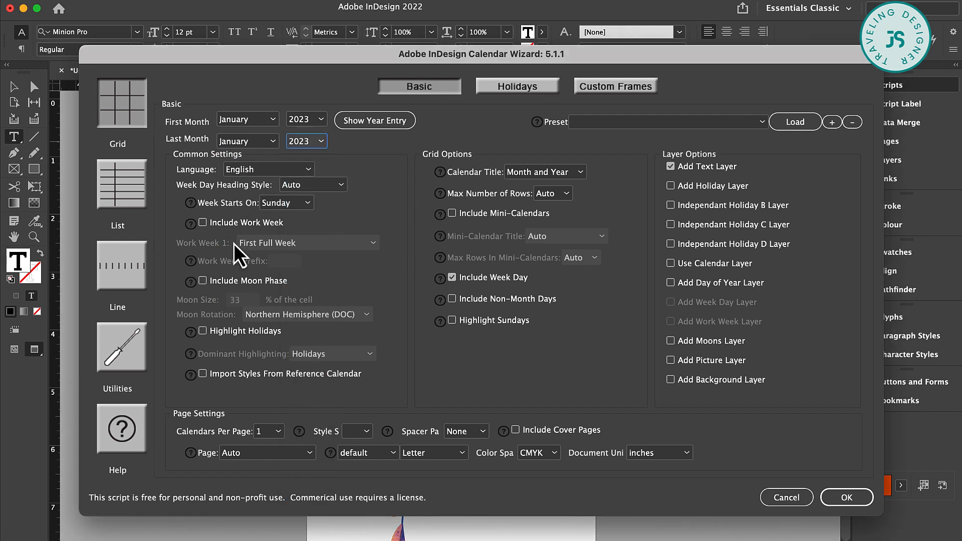
Step: Exclude the calendar title, disable the added text layer, and generate the calendar
left_click(560, 176)
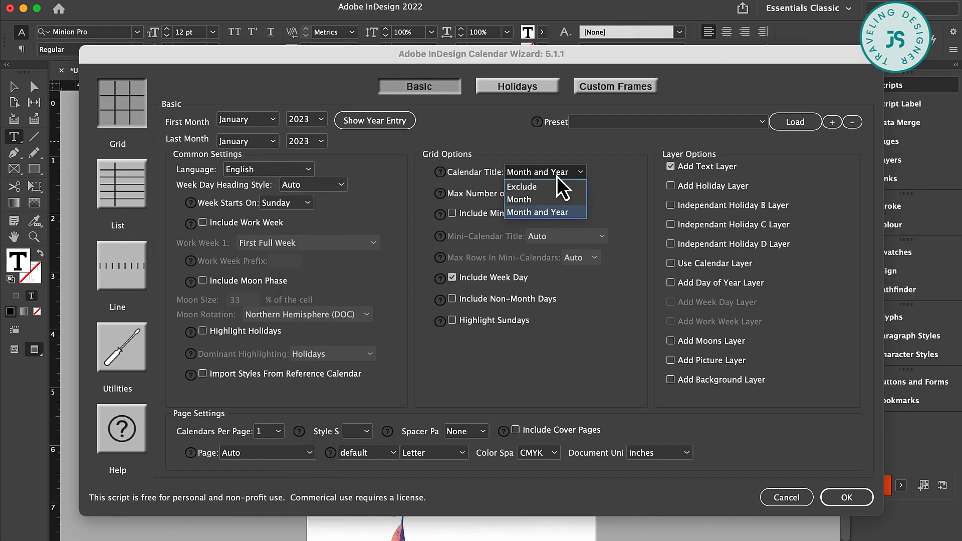
left_click(538, 188)
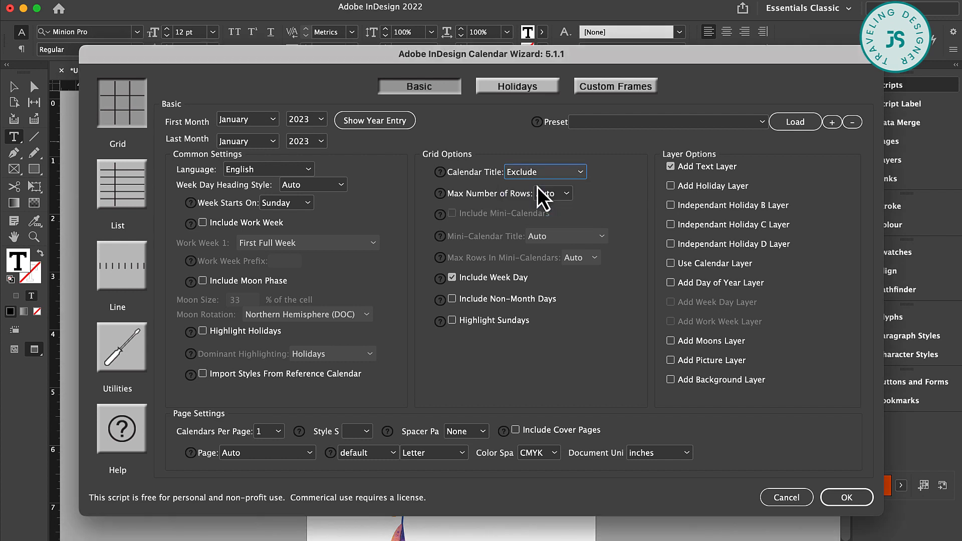
left_click(672, 167)
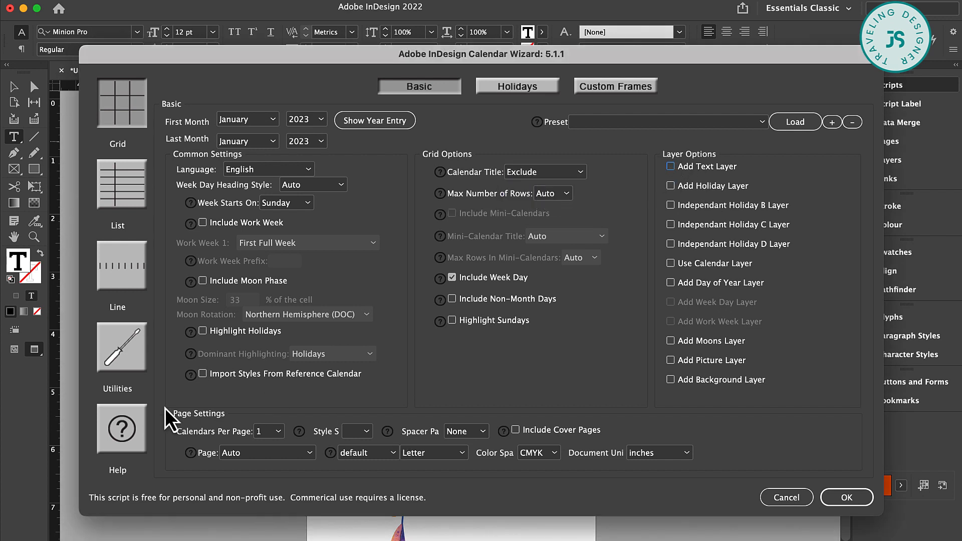
left_click(847, 498)
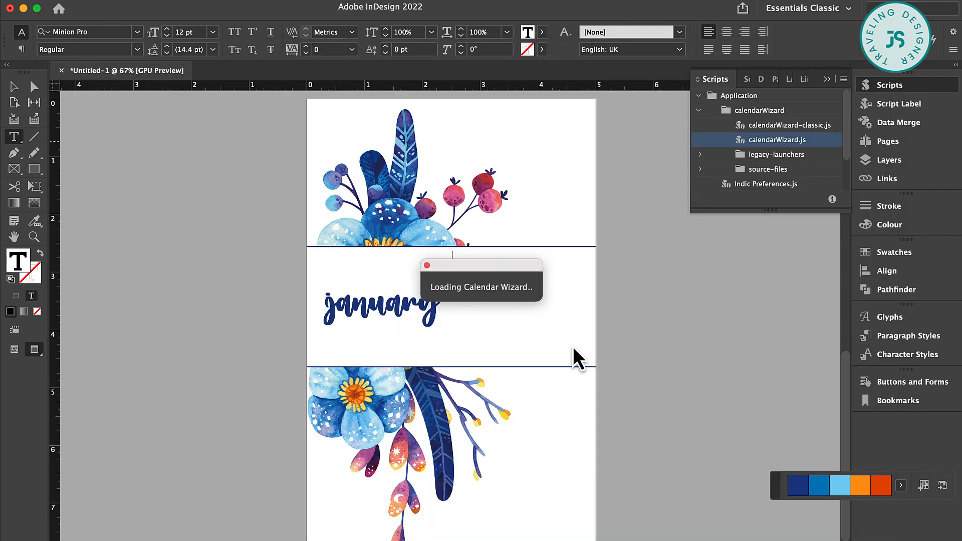
Step: Select all cells of the calendar table and centre their text horizontally and vertically
left_click(14, 87)
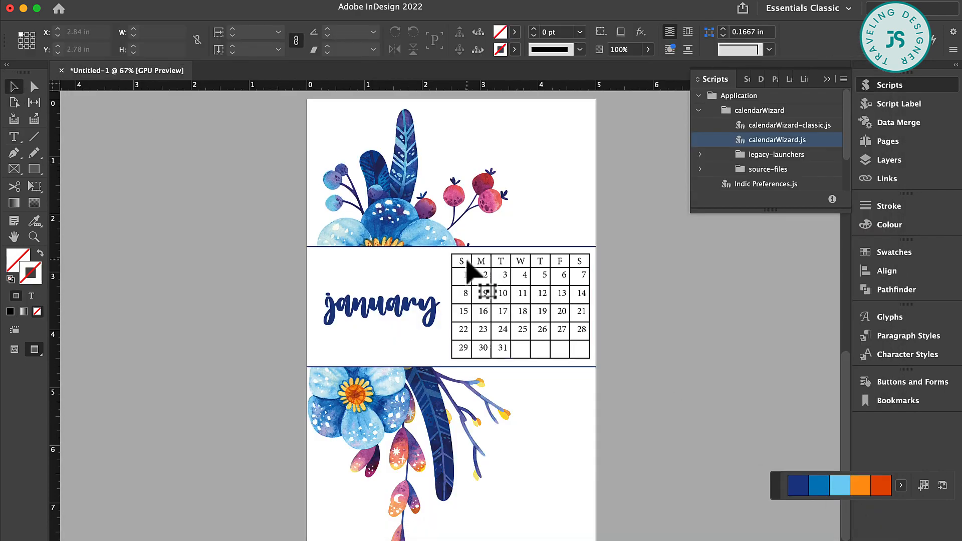
left_click(466, 266)
key("t")
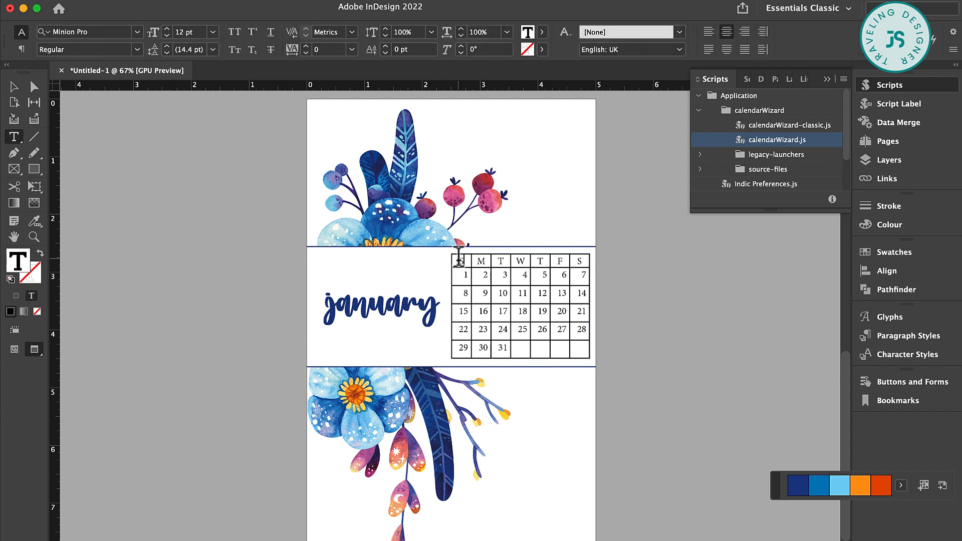
left_click_drag(569, 333, 580, 346)
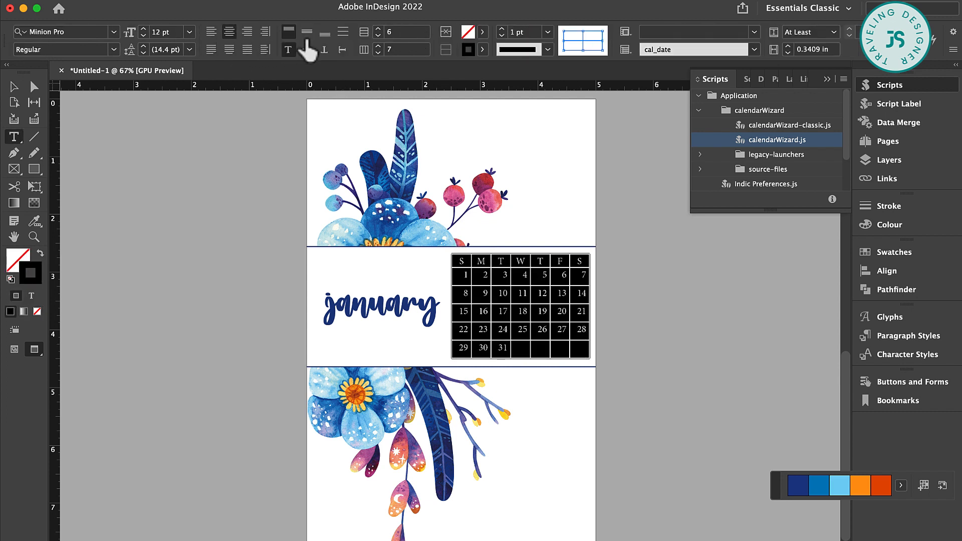
left_click(306, 33)
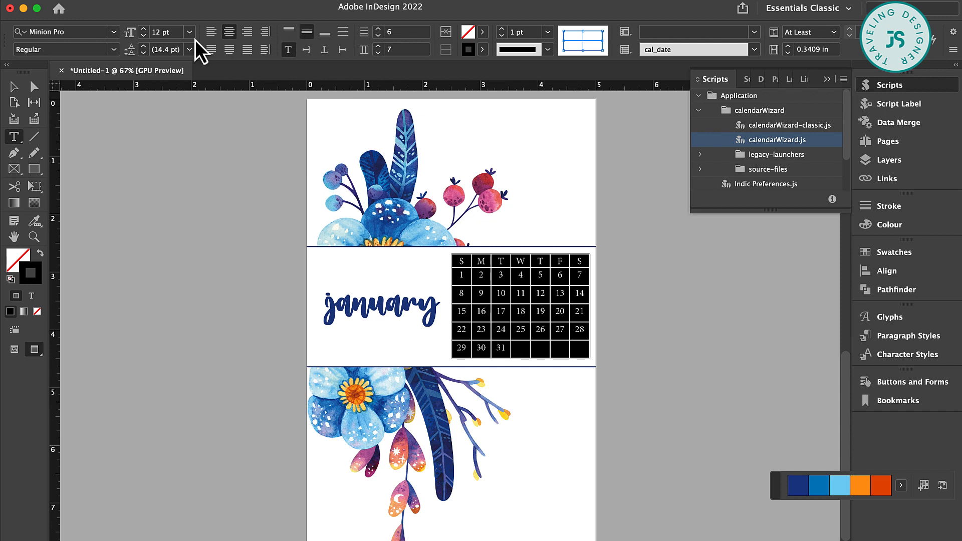
Step: Set all the calendar table text to Poppins Regular at 10 pt
left_click(144, 37)
left_click(87, 33)
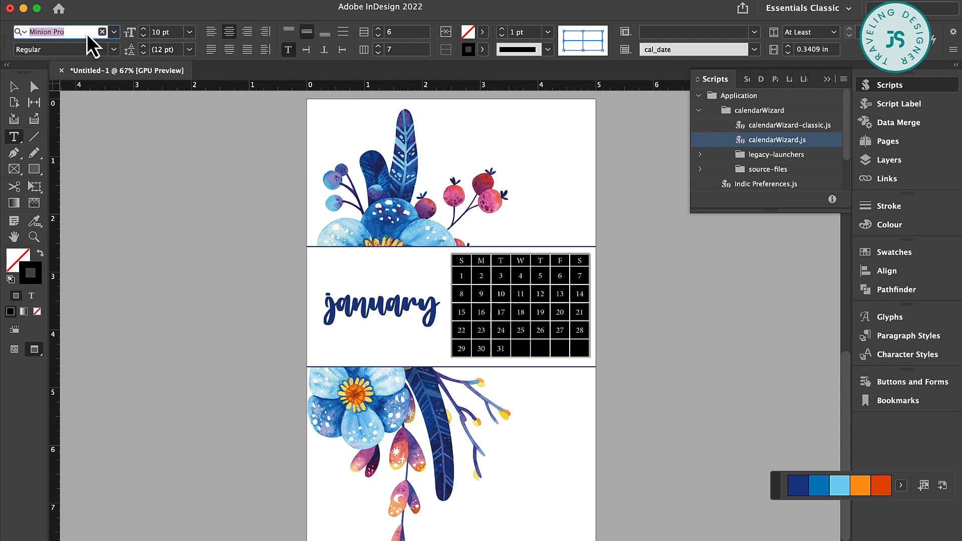
type("p")
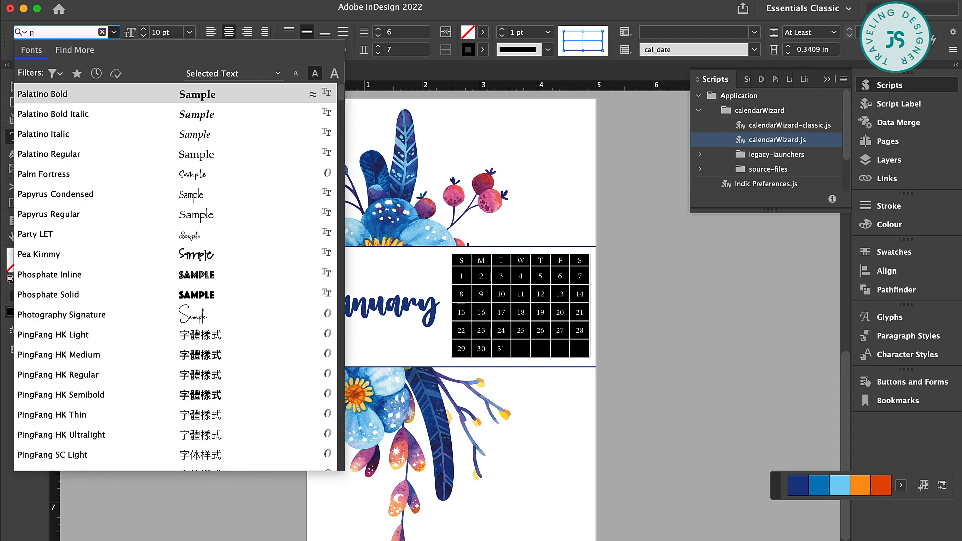
type("op")
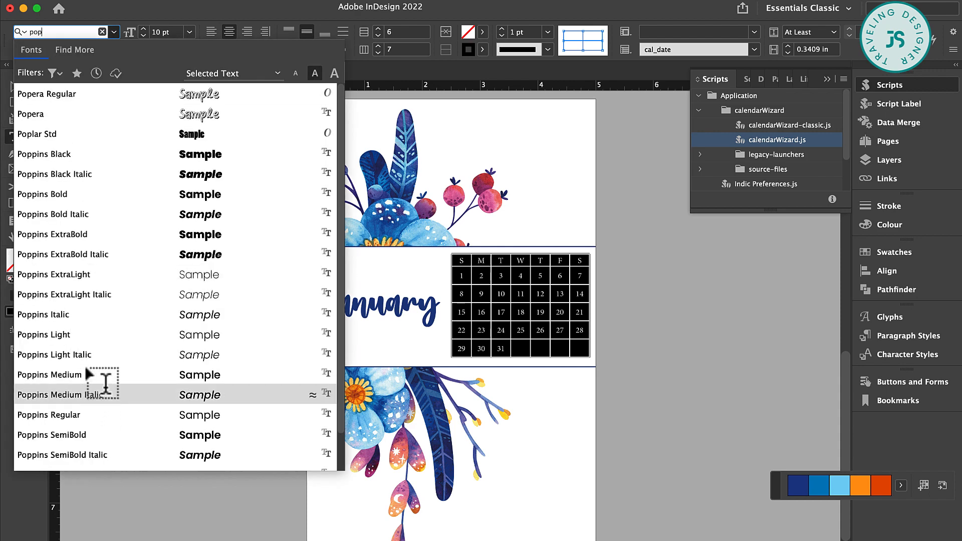
type("pin")
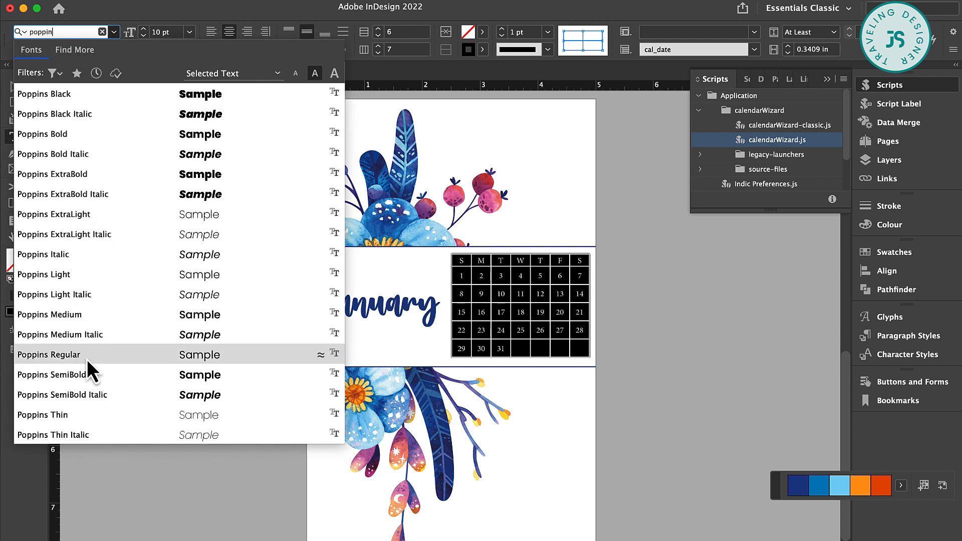
left_click(86, 356)
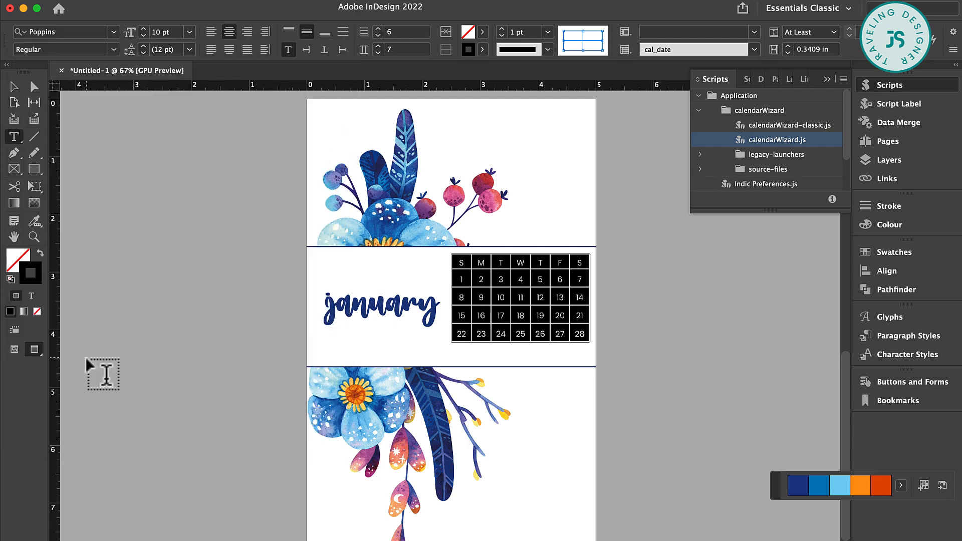
Step: Fit the height of the calendar's text frame to its contents to include the overset last week row
left_click(13, 88)
left_click(574, 357)
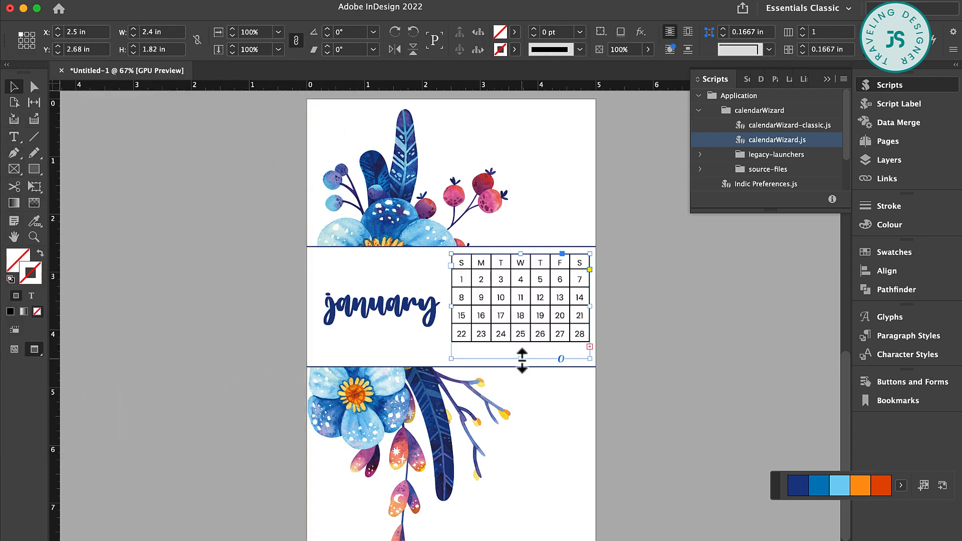
double_click(522, 359)
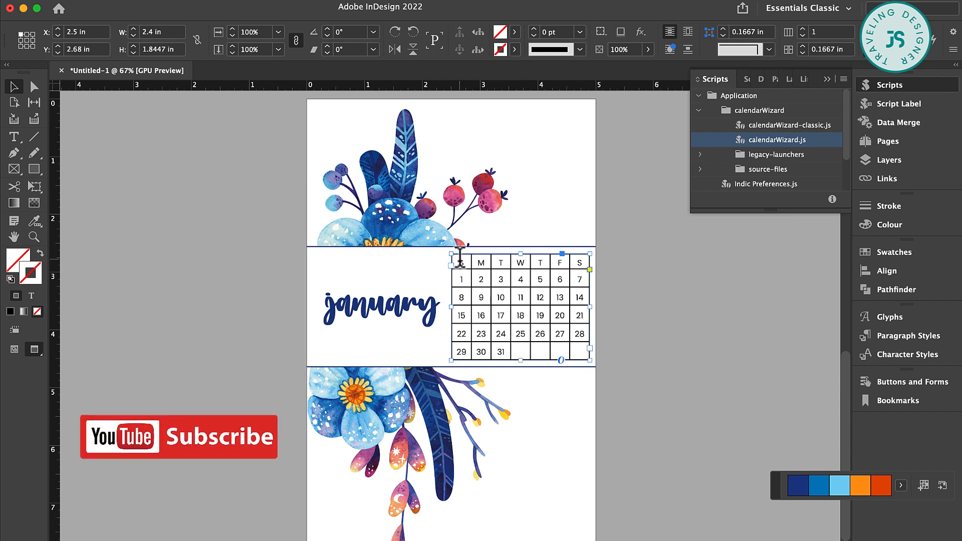
Step: Remove the stroke from all cells of the calendar table by setting it to None
left_click_drag(460, 258, 584, 353)
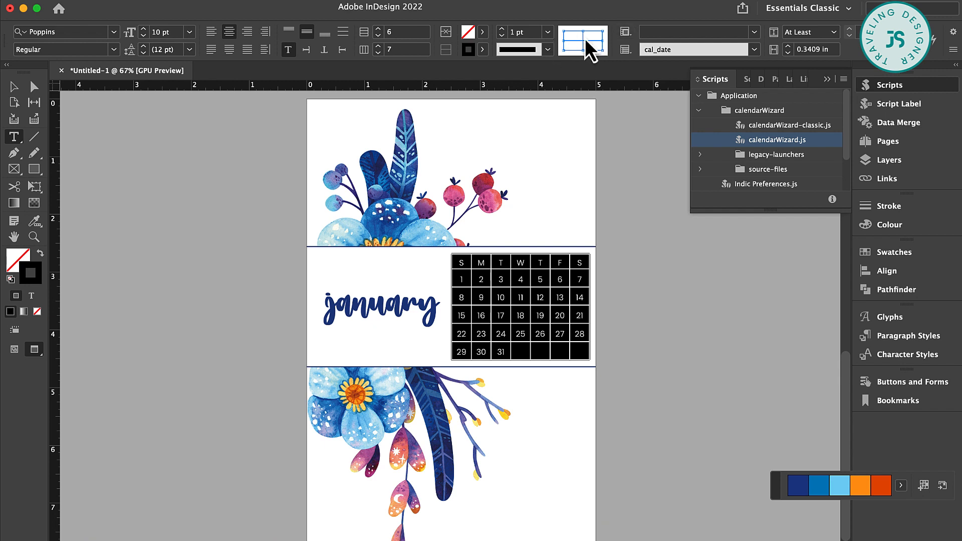
left_click(473, 53)
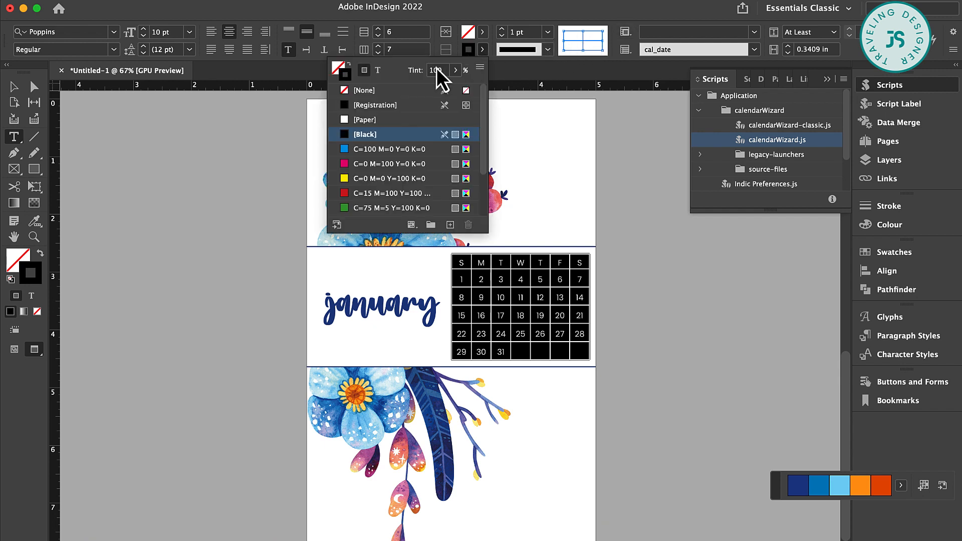
left_click(365, 91)
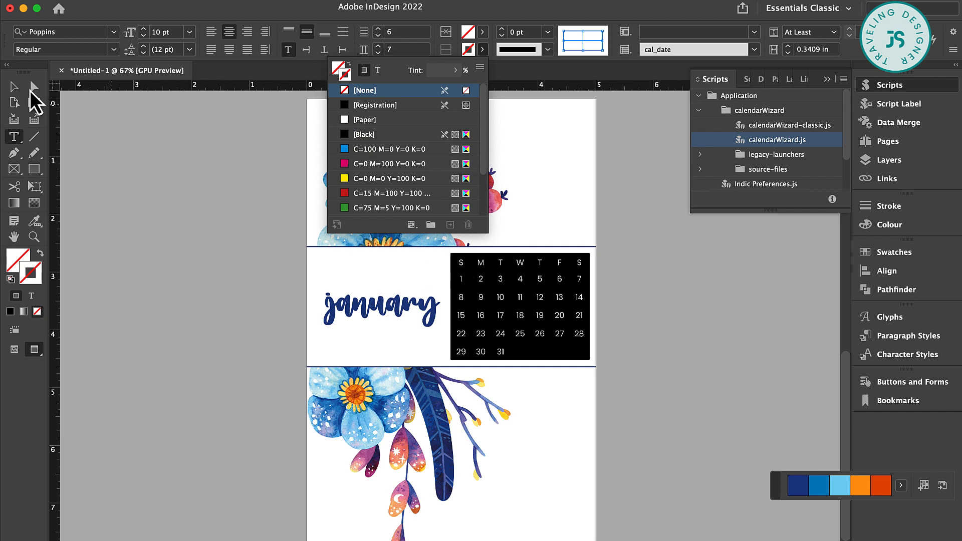
left_click(15, 86)
left_click(698, 295)
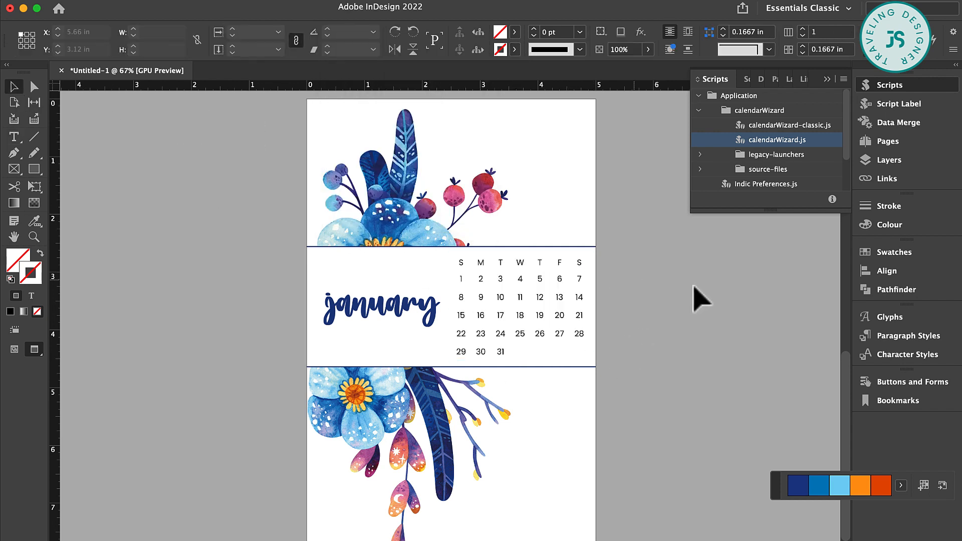
Step: Fill the weekday header row with the dark blue C=98 M=79 Y=9 K=1 swatch from Colourful_Theme 2
double_click(462, 265)
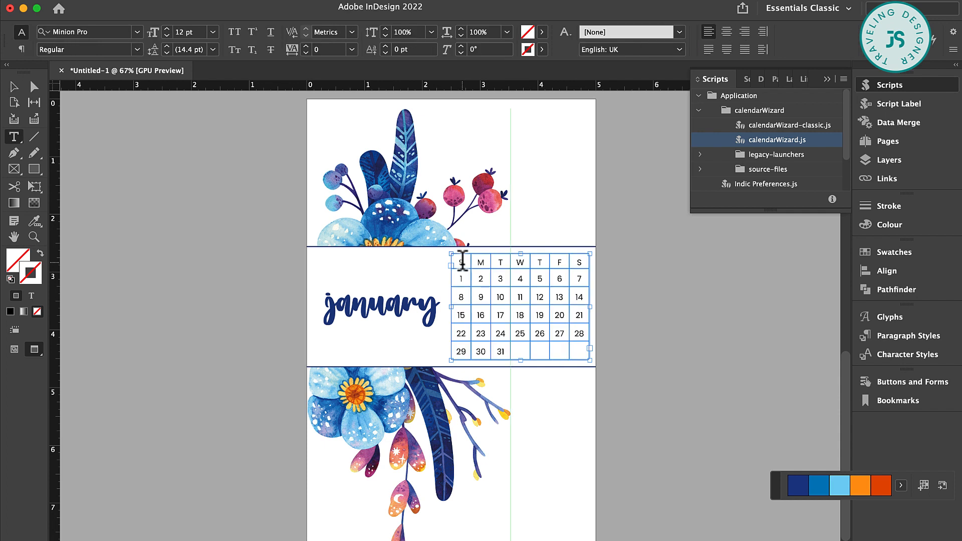
left_click(587, 261)
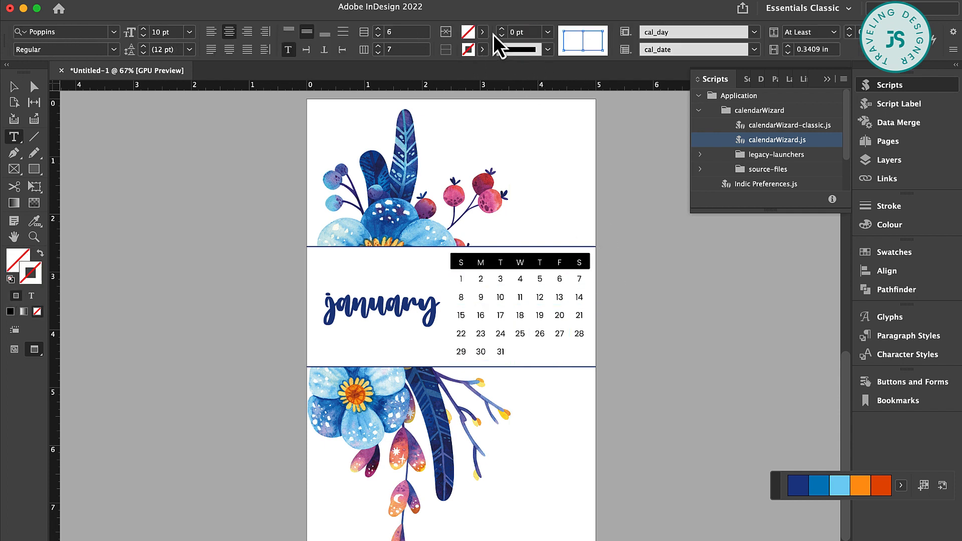
left_click(483, 32)
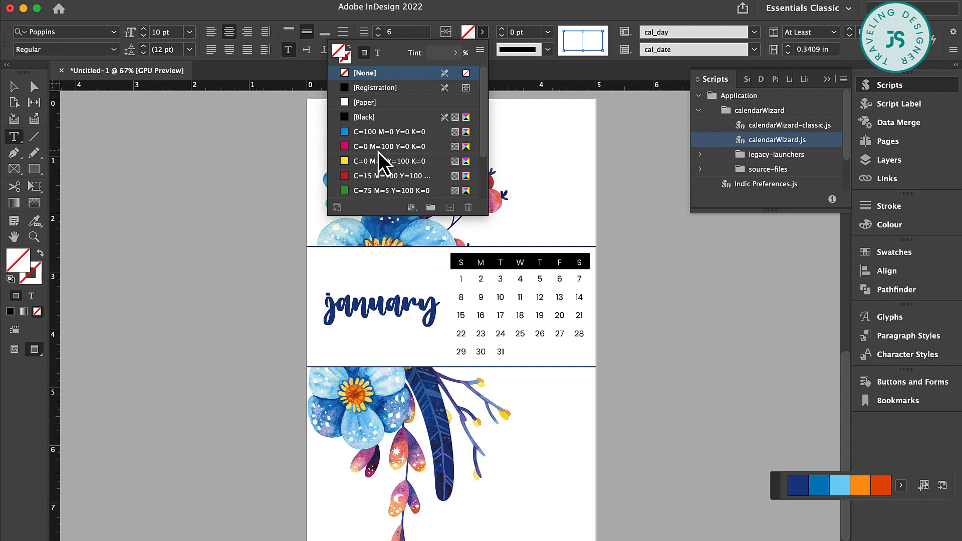
scroll(378, 151, "down", 3)
left_click(333, 198)
scroll(366, 186, "down", 2)
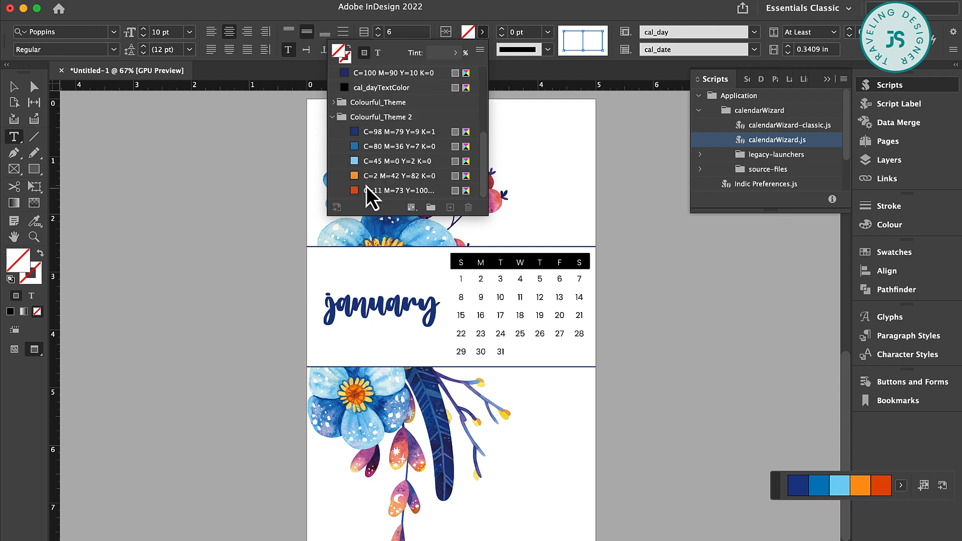
left_click(374, 131)
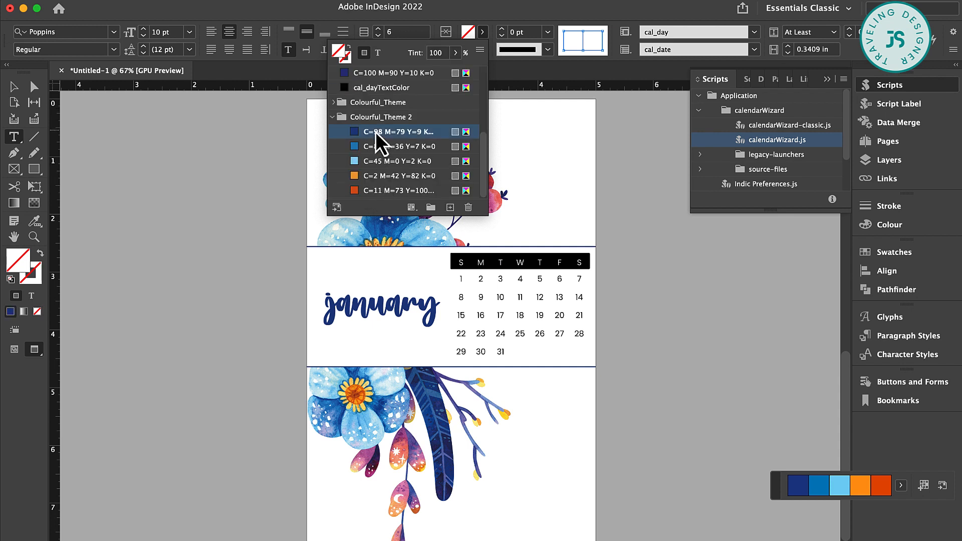
Step: Change the text colour of the weekday header row to Paper
left_click(378, 53)
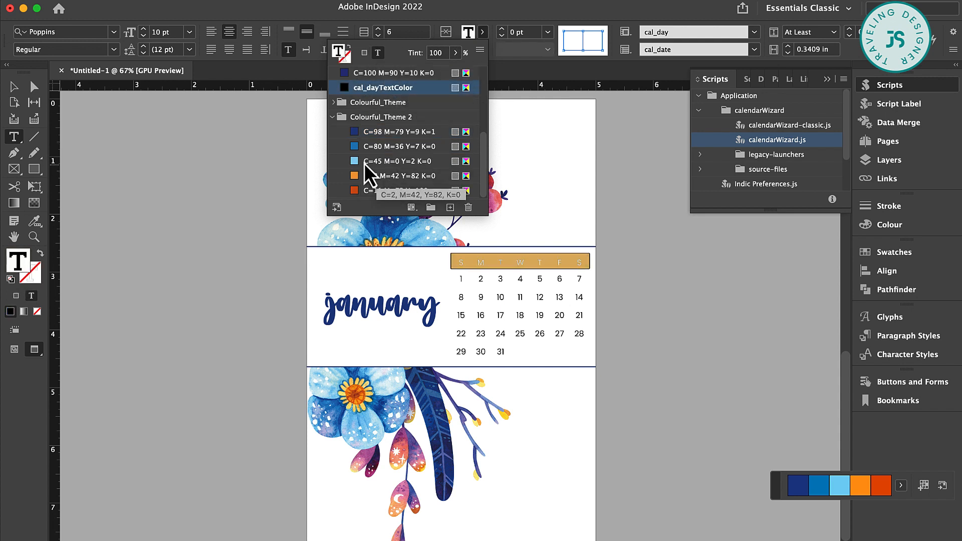
scroll(365, 161, "up", 5)
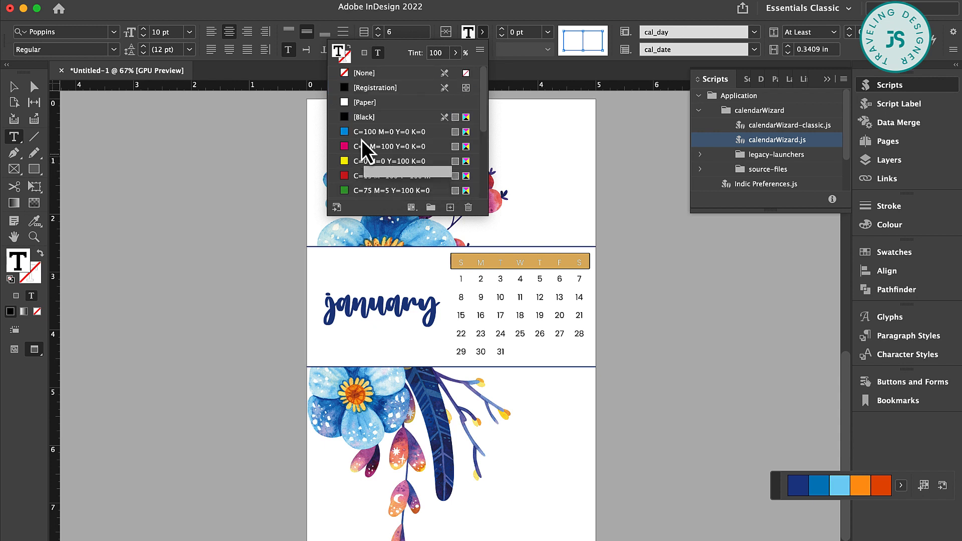
left_click(355, 103)
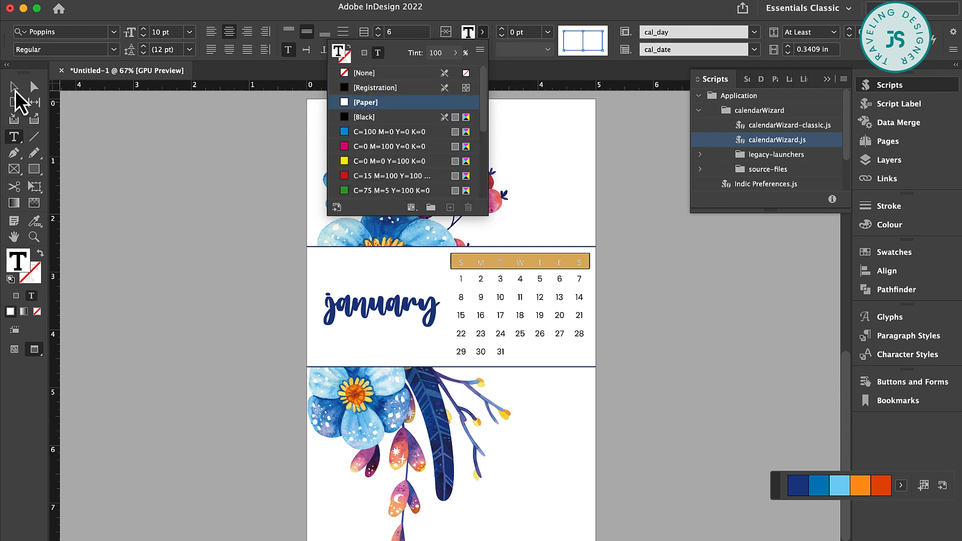
key("Escape")
key("Escape")
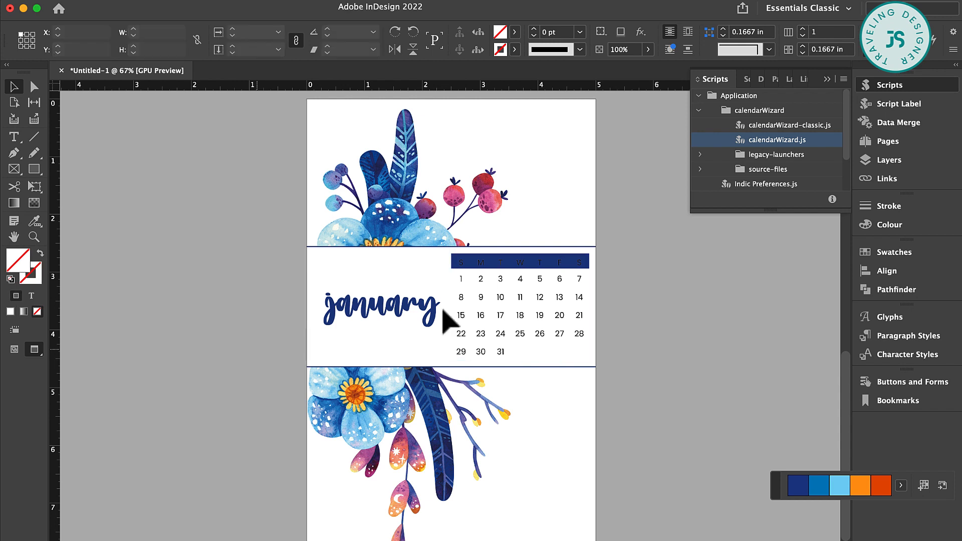
double_click(540, 264)
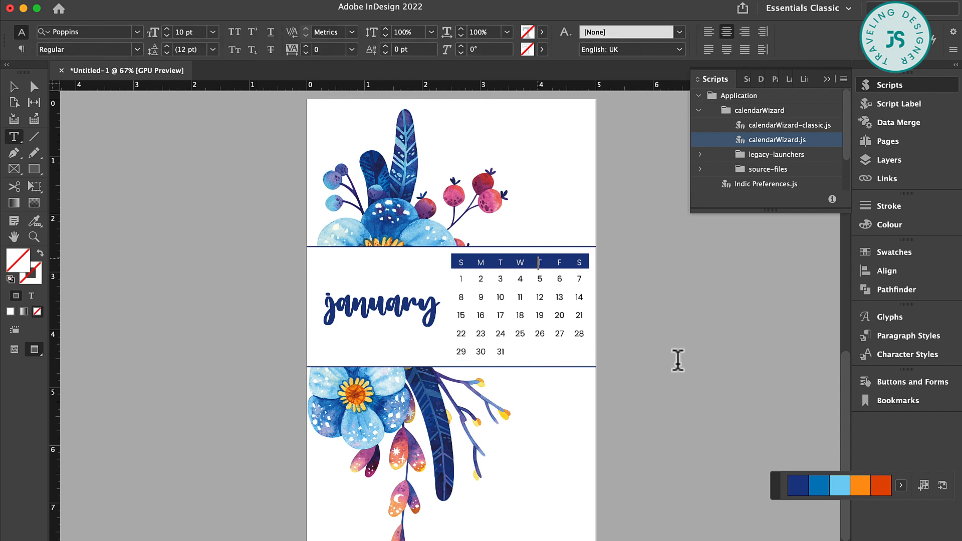
left_click(15, 87)
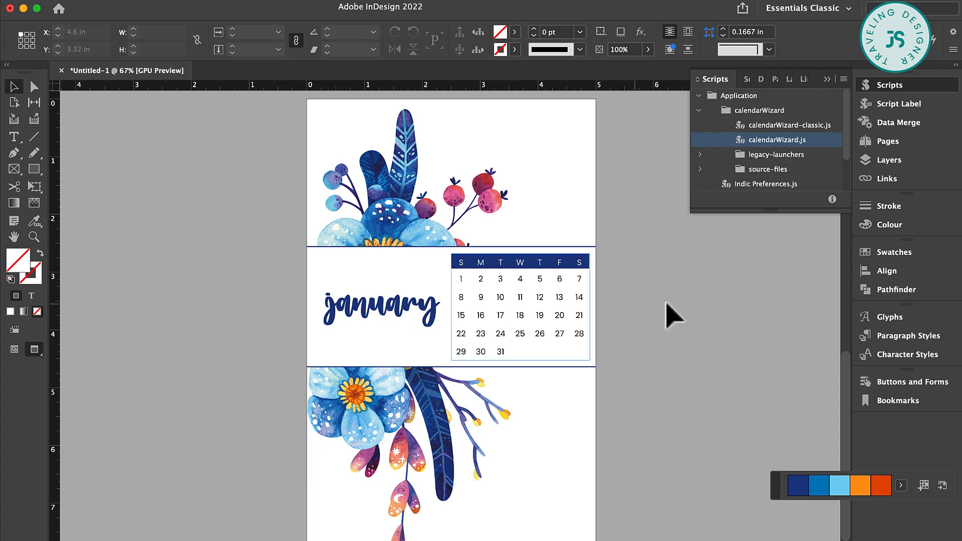
Step: Close the Scripts panel and draw a 5 in by 8 in rectangle covering the whole page
left_click(830, 80)
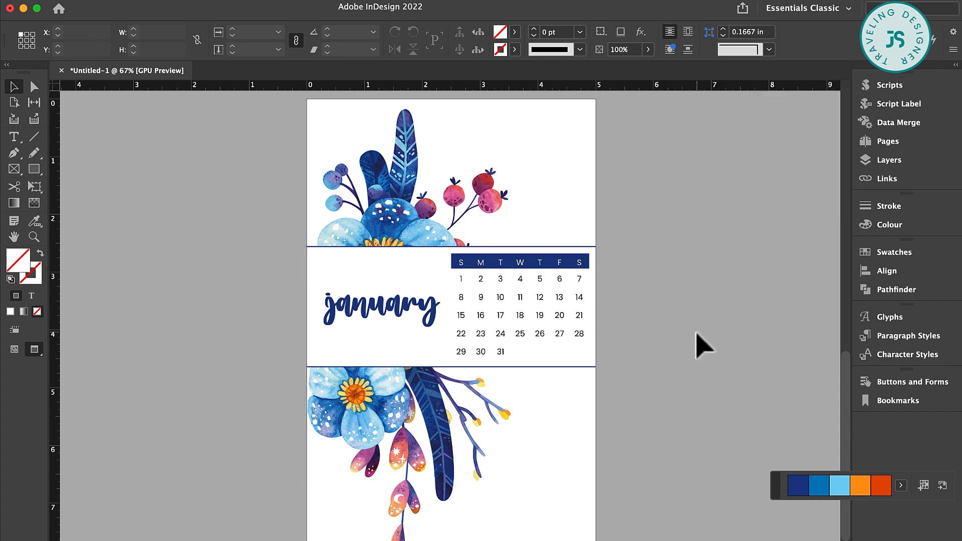
left_click(35, 170)
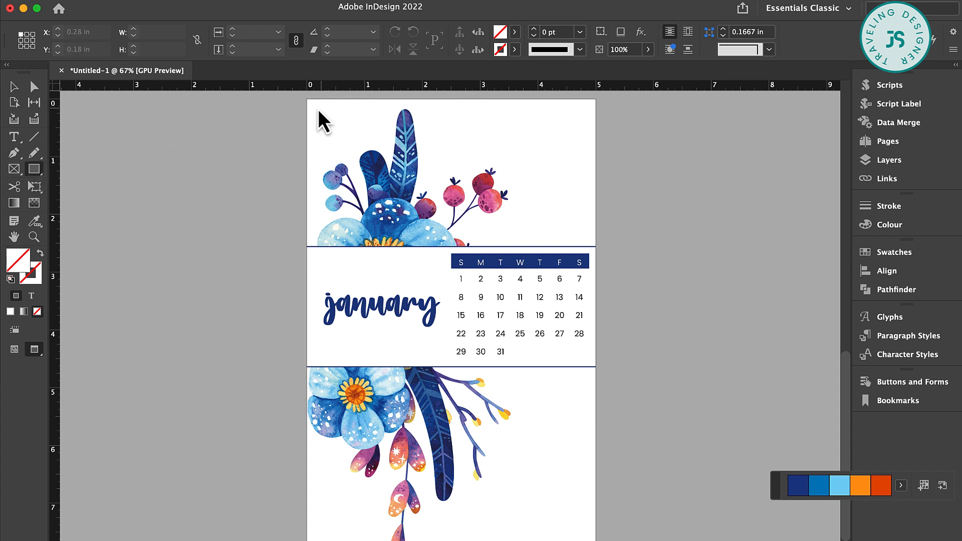
left_click_drag(311, 103, 596, 540)
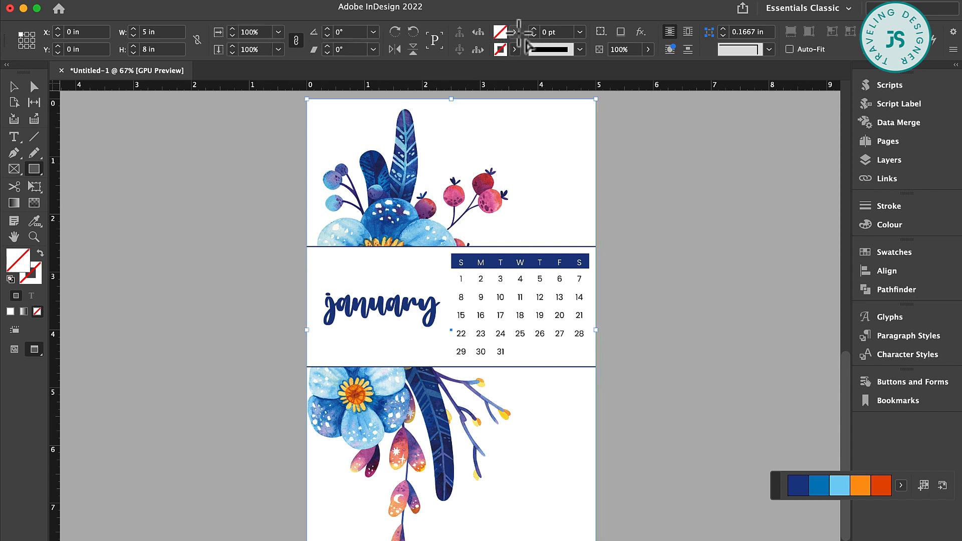
Step: Fill the page-sized rectangle with a very light tint of the orange C=2 M=42 Y=82 K=0 swatch from Colourful_Theme 2
left_click(514, 32)
scroll(463, 150, "down", 3)
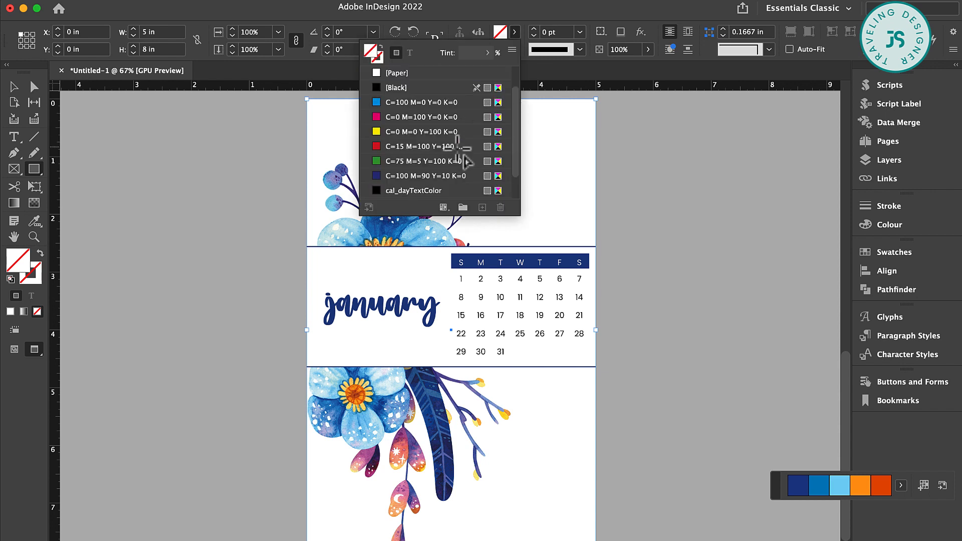
left_click(366, 190)
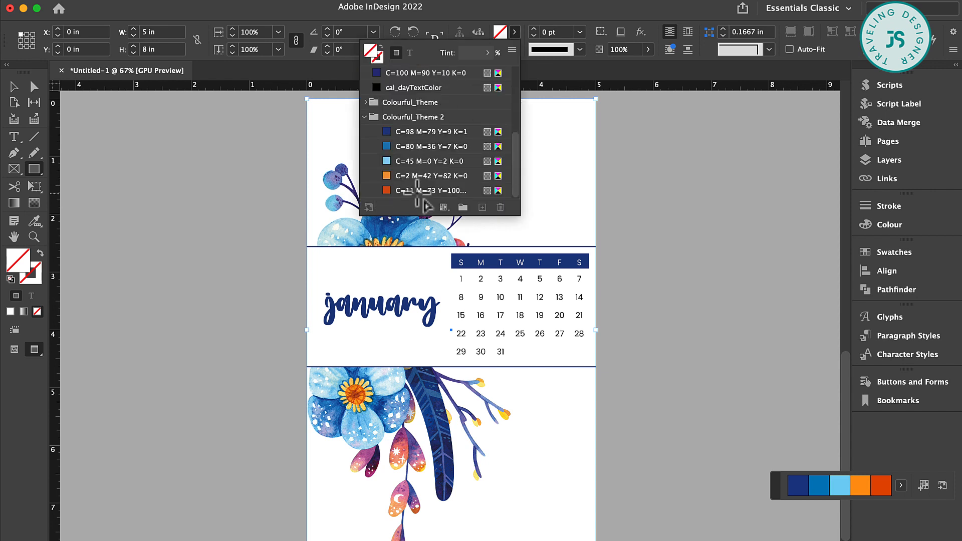
left_click(426, 176)
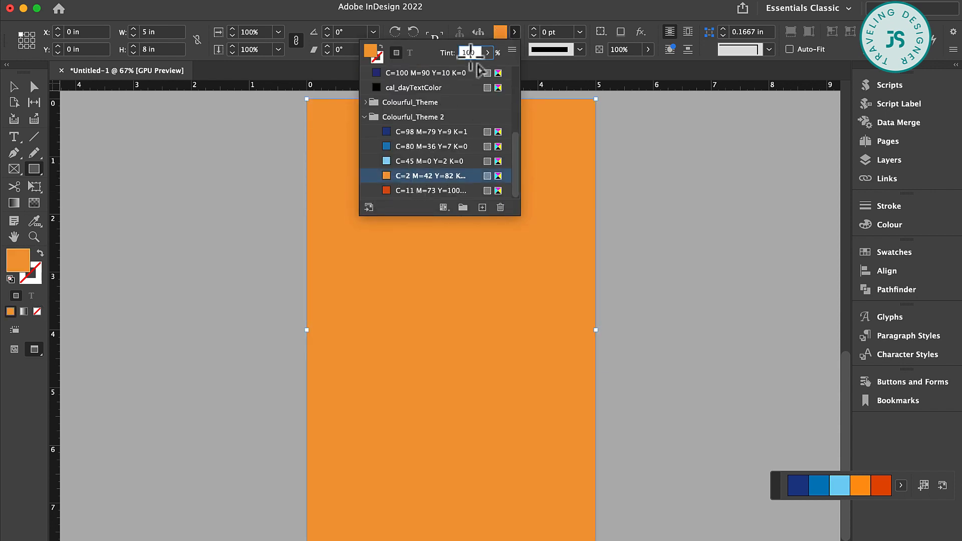
key("Return")
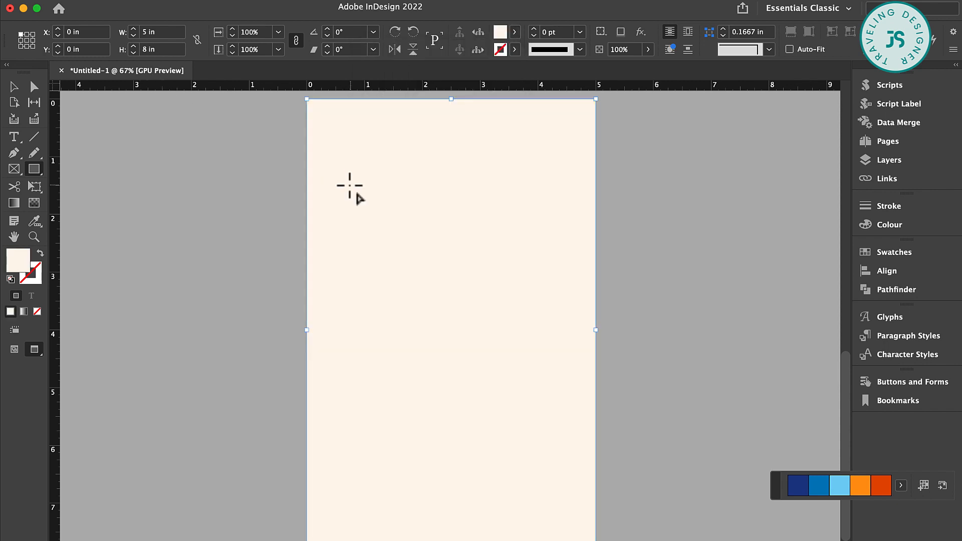
Step: Send the tinted page-sized rectangle to the back, behind the flowers and the calendar
left_click(14, 86)
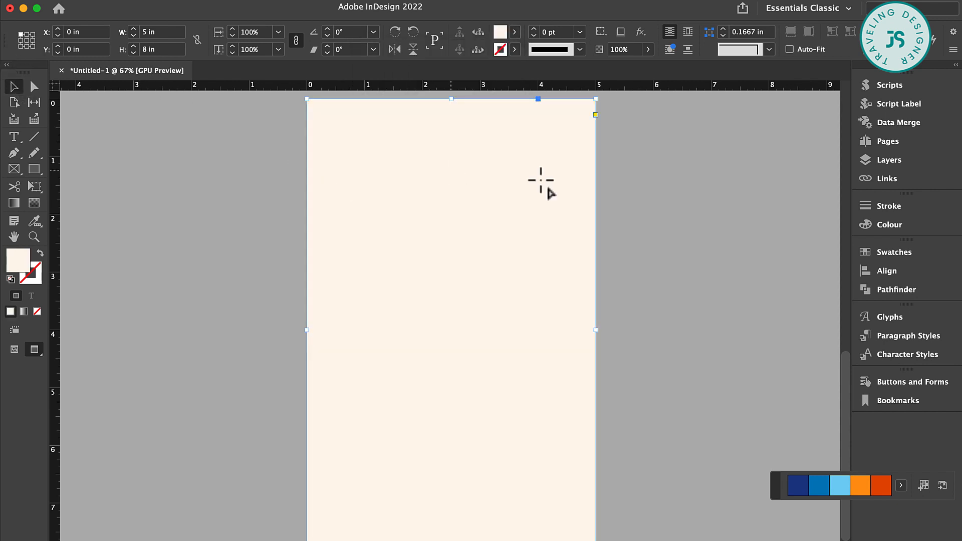
right_click(565, 186)
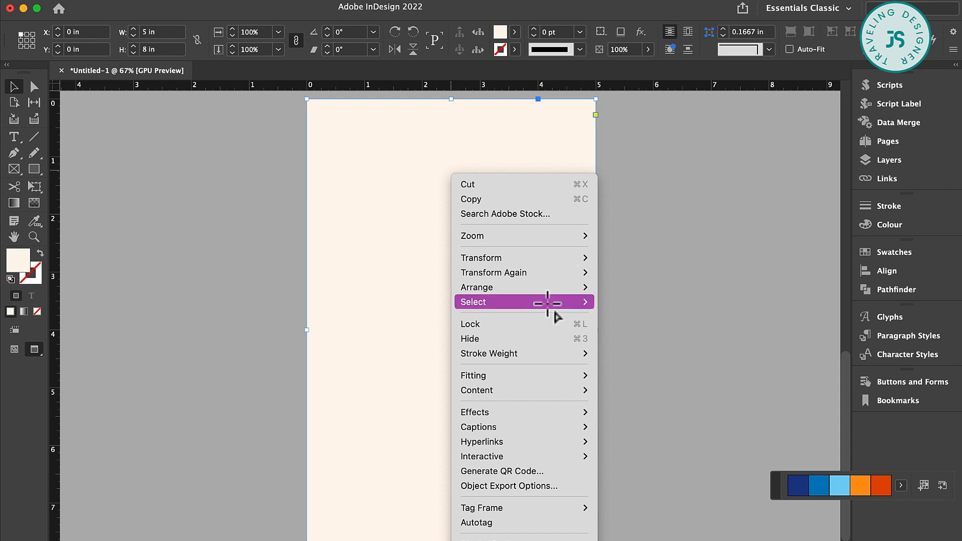
mouse_move(551, 291)
left_click(651, 302)
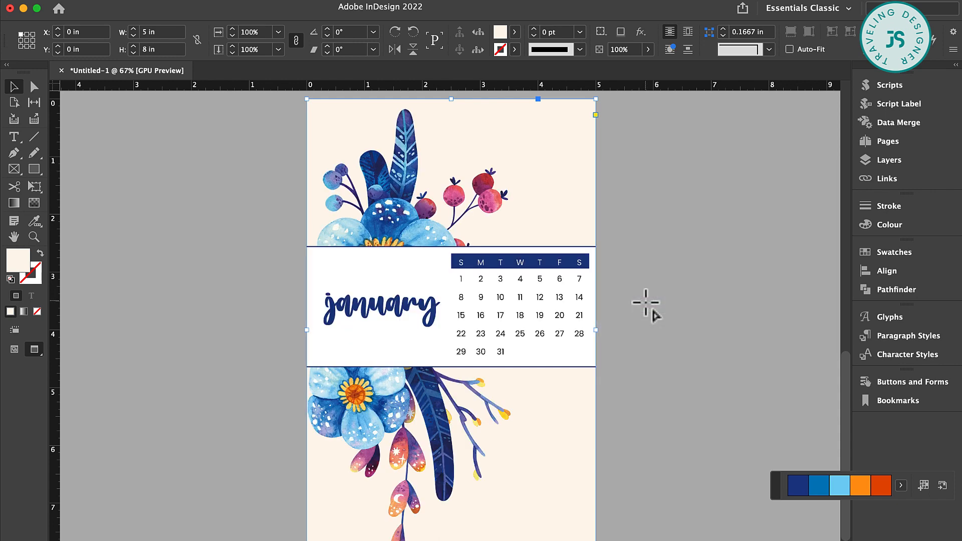
Step: Fill the white band behind the month name and calendar with the orange C=2 M=42 Y=82 K=0 swatch at 10% tint
left_click(423, 251)
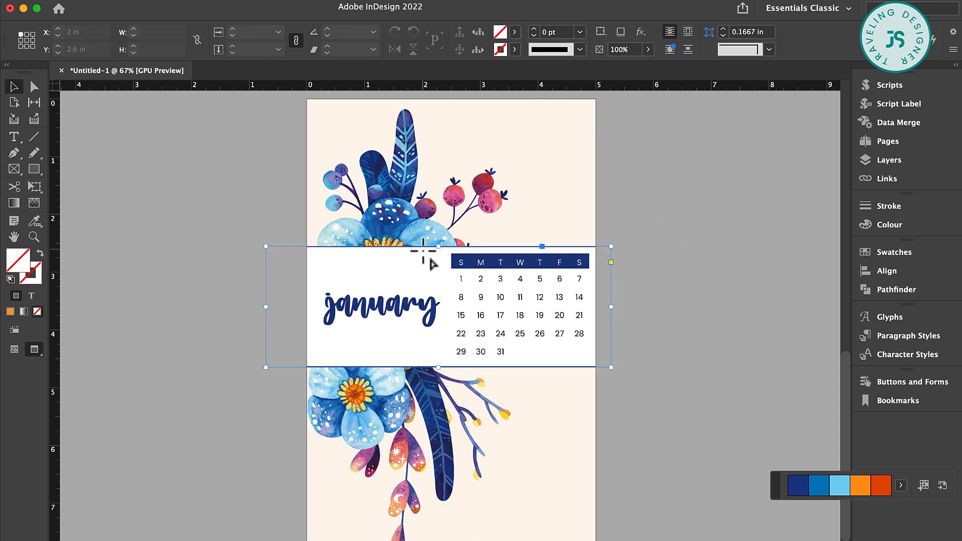
left_click(514, 33)
scroll(424, 160, "down", 3)
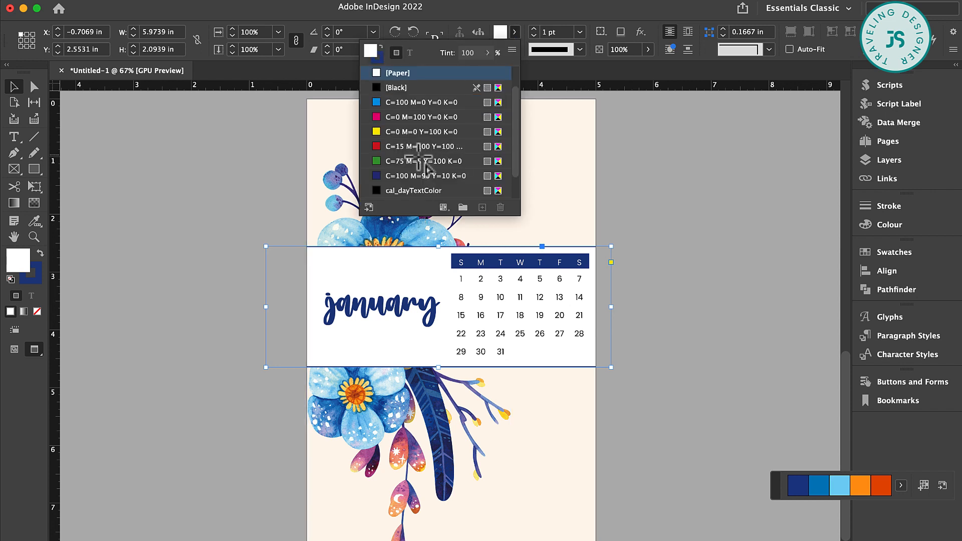
left_click(365, 191)
left_click(426, 176)
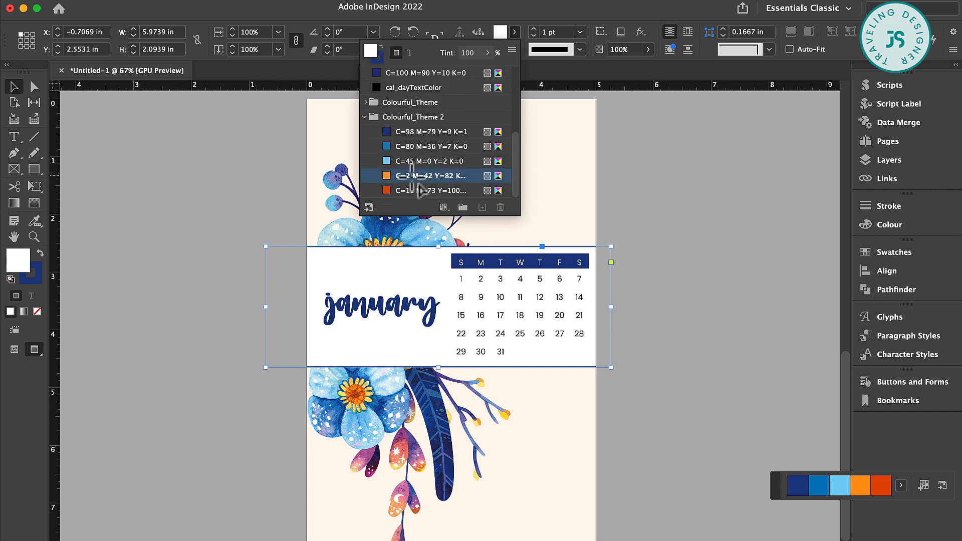
left_click(473, 52)
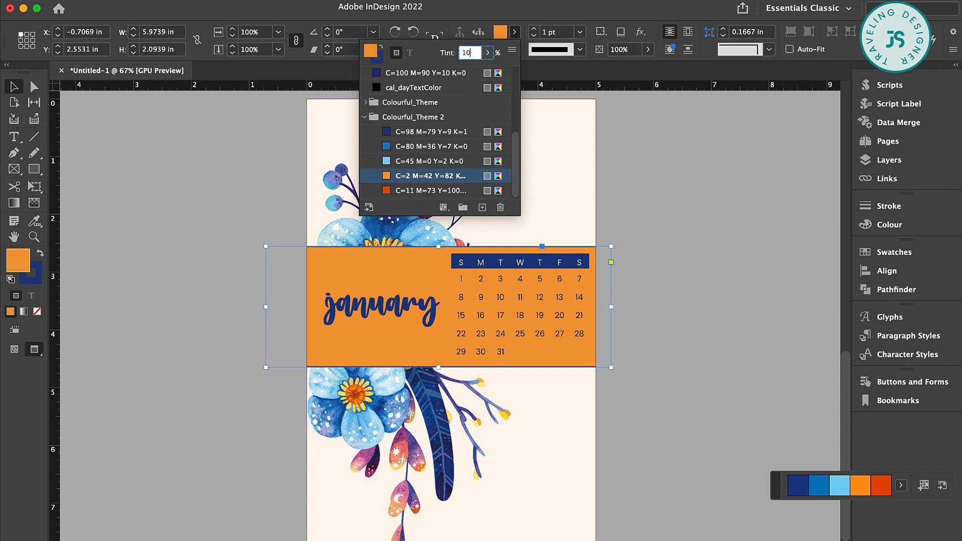
type("10")
key("Return")
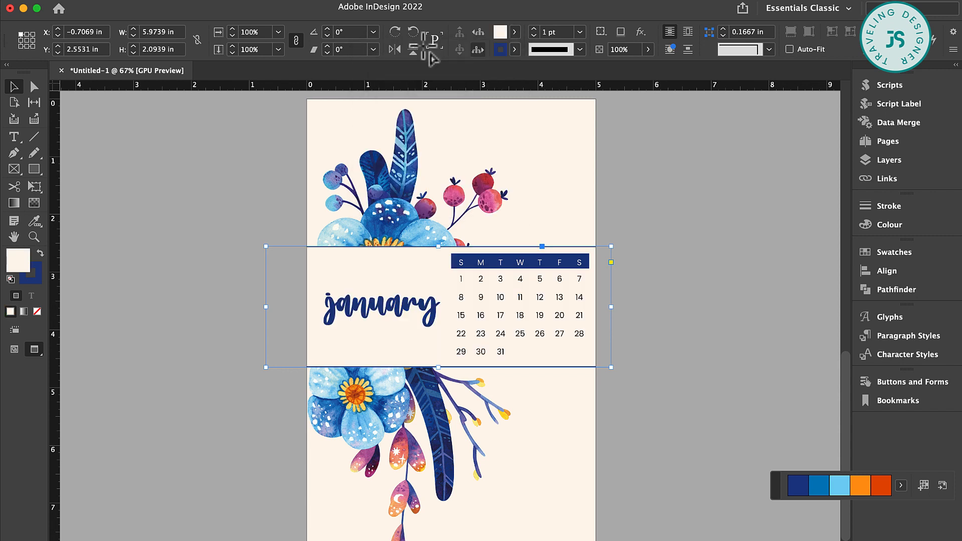
left_click(274, 215)
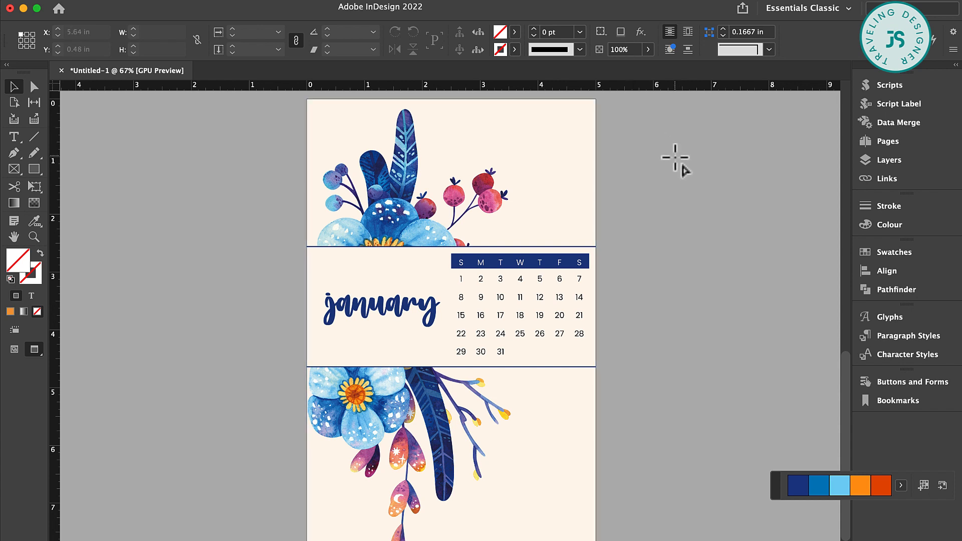